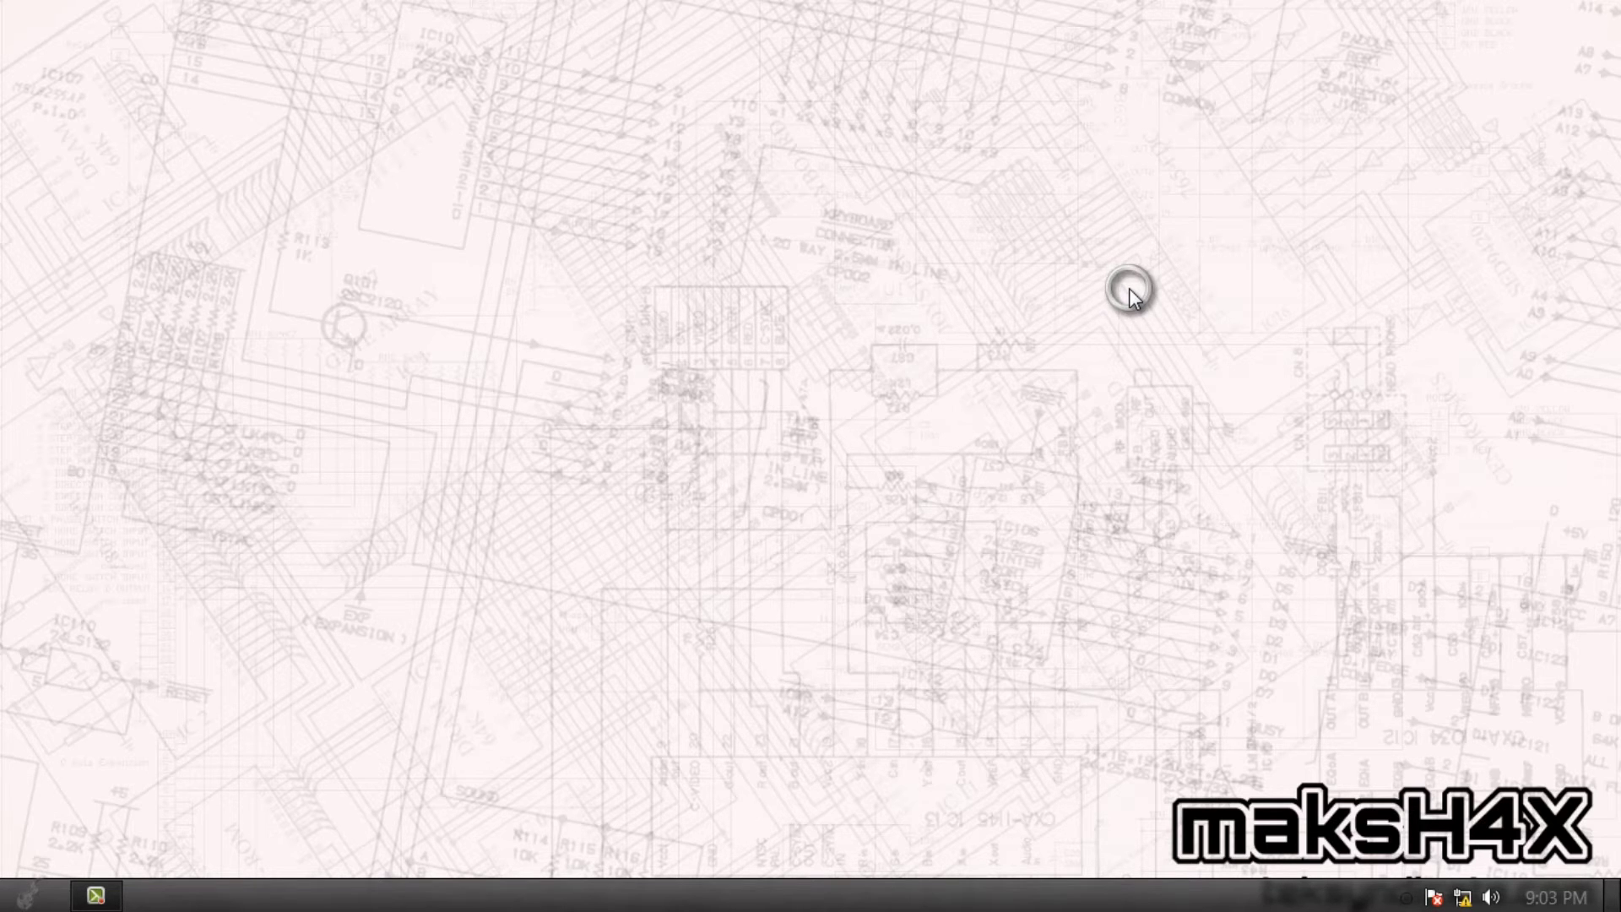
- Launch Edit group policy from a Start search for 'gro'
{"action": "right_click", "coordinate": [1130, 289]}
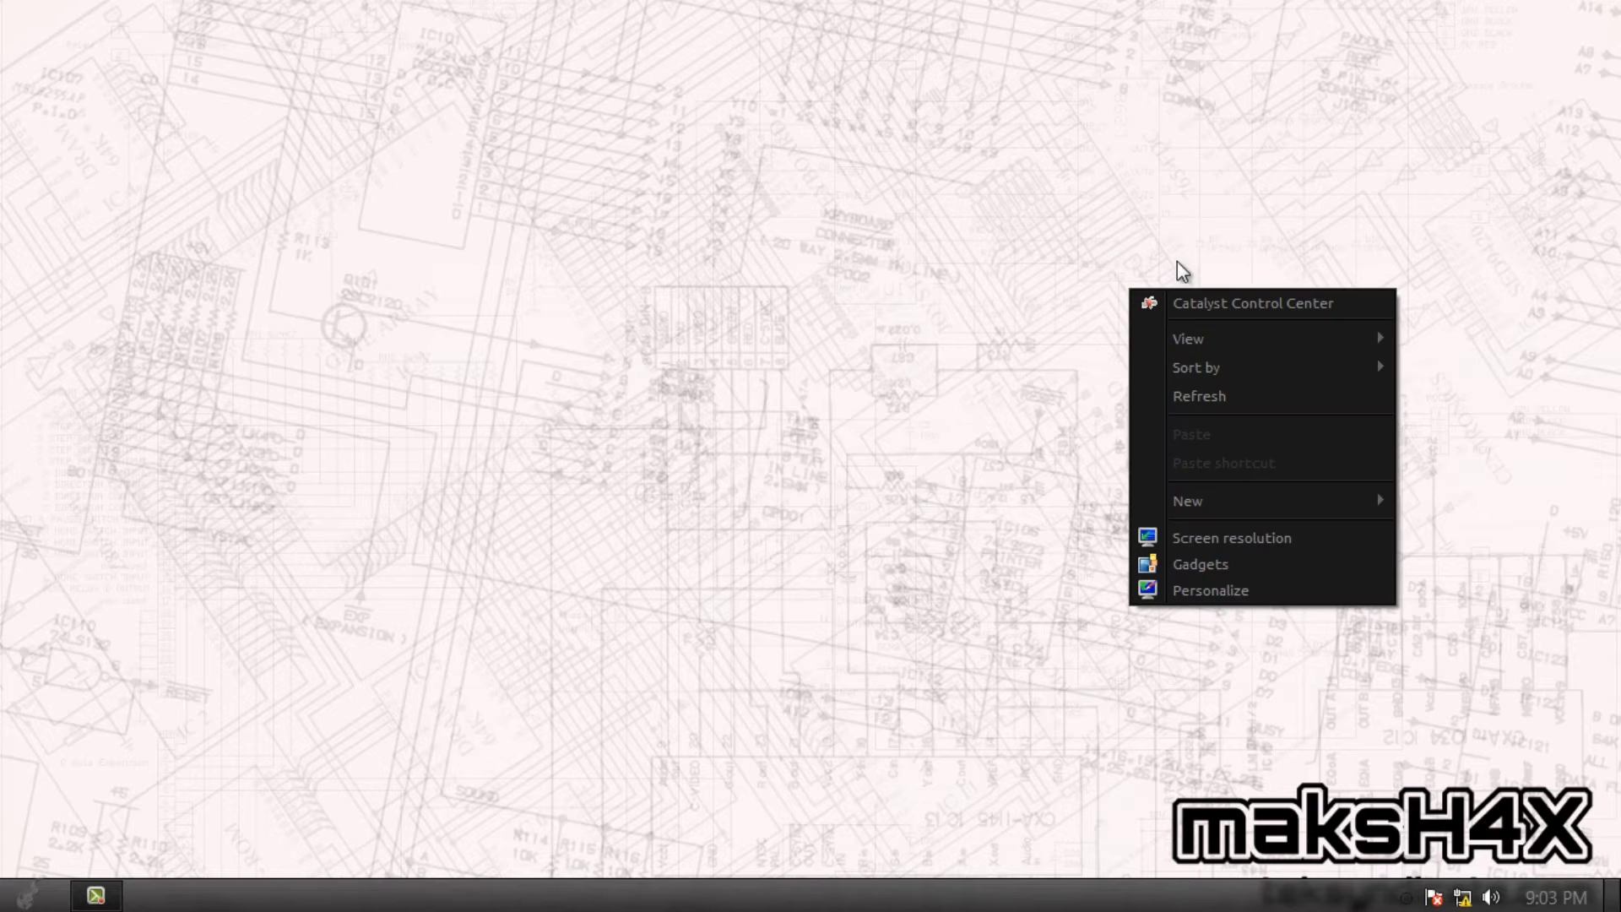
{"action": "left_click", "coordinate": [1063, 332]}
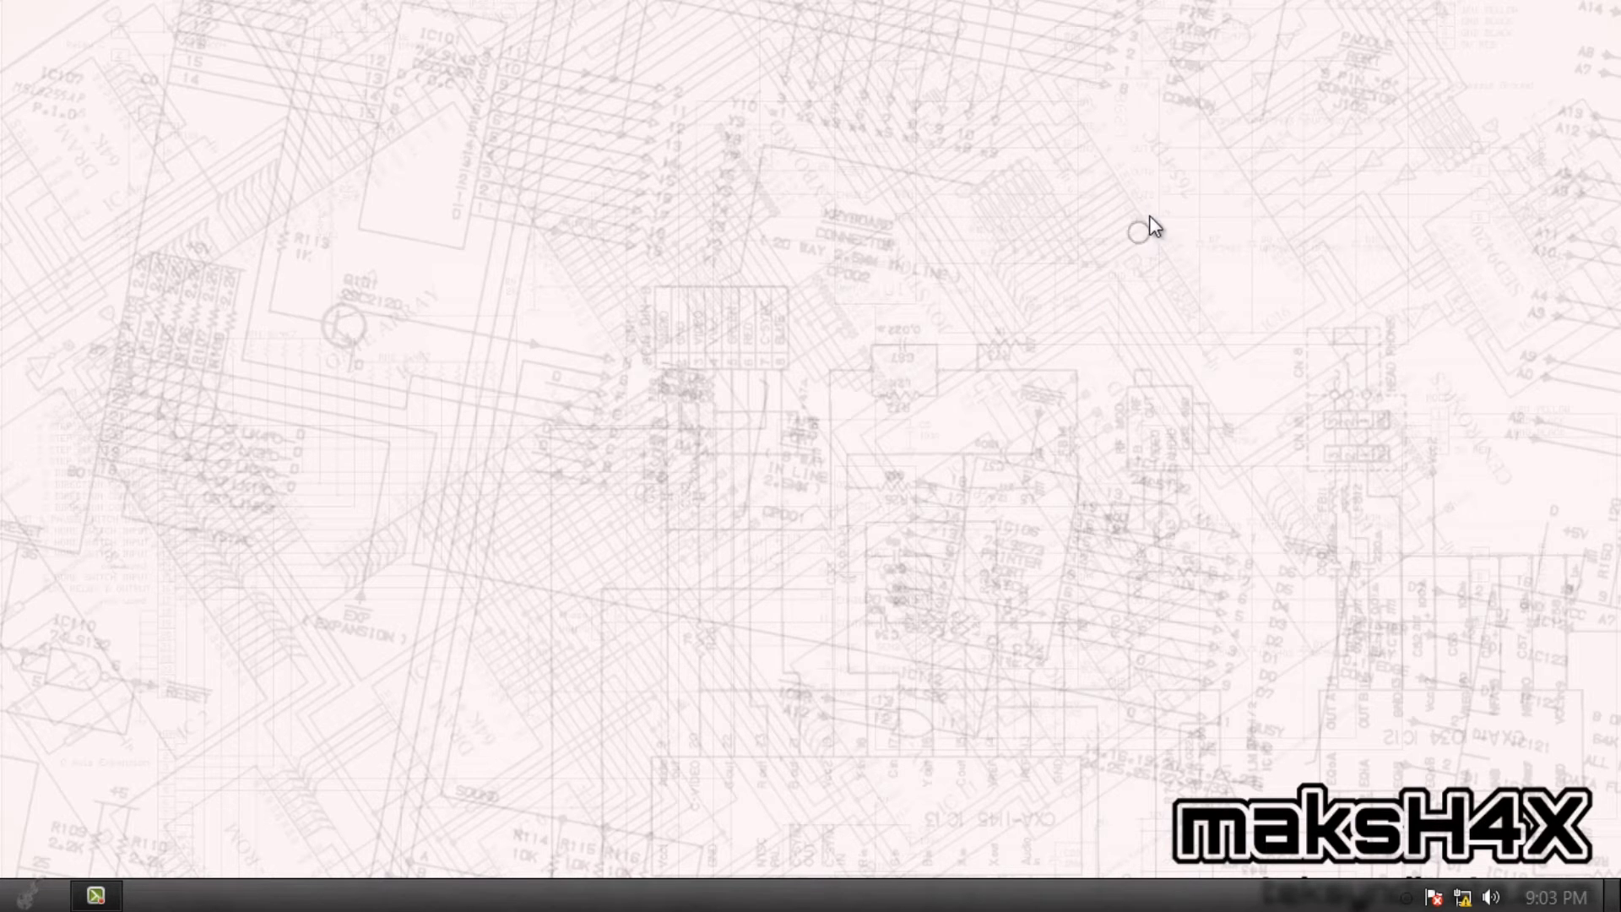
{"action": "key", "text": "super"}
{"action": "type", "text": "gro"}
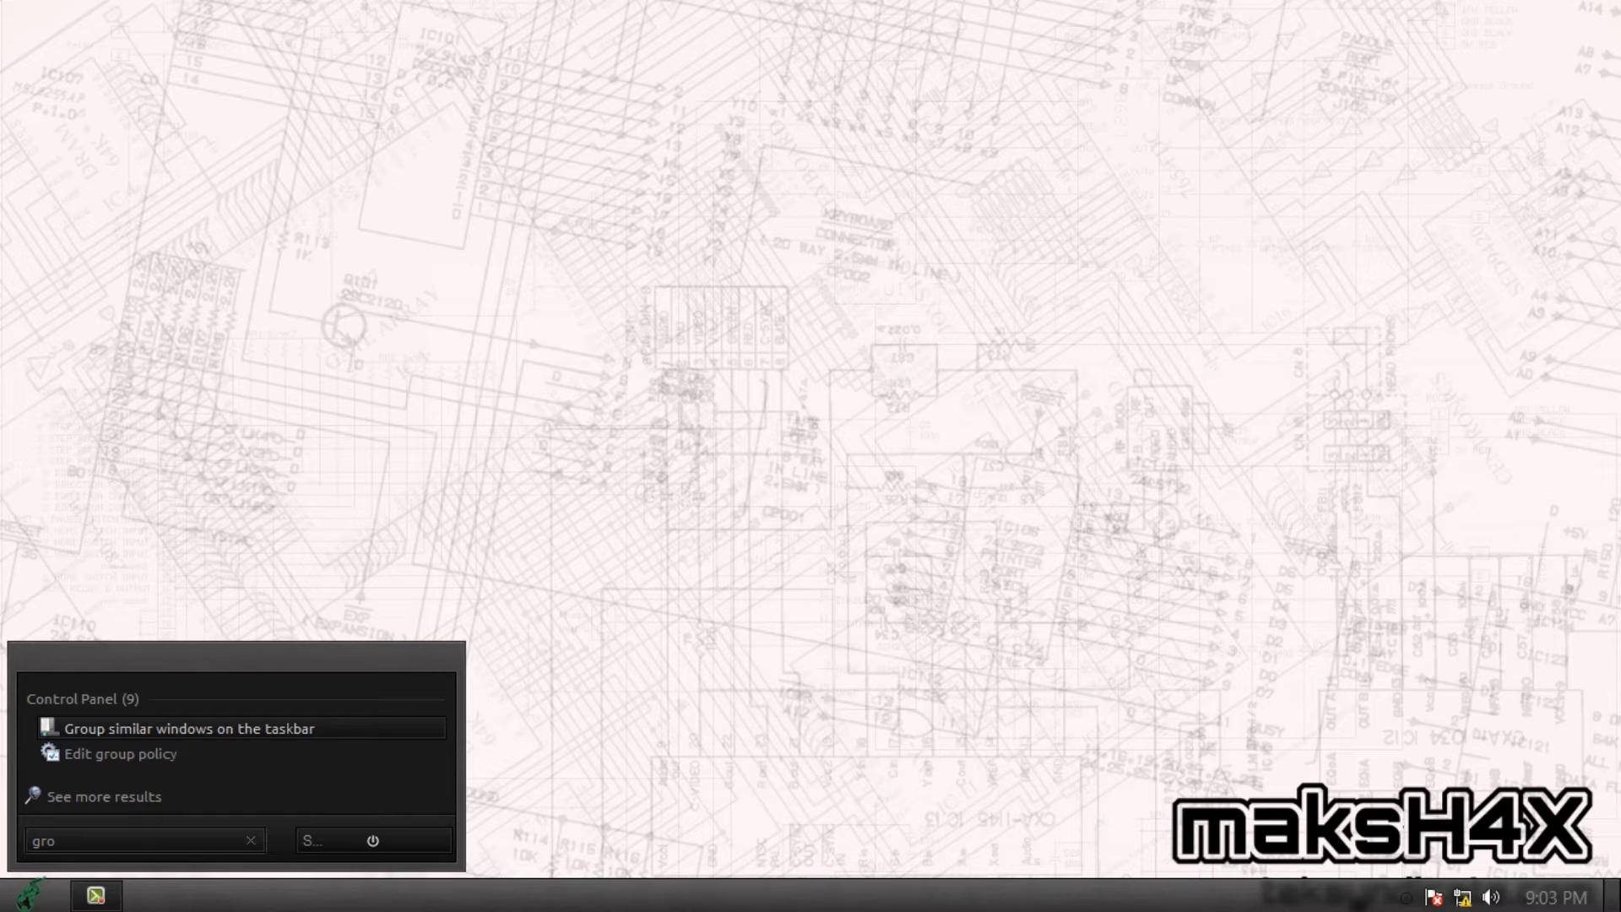
{"action": "key", "text": "Down"}
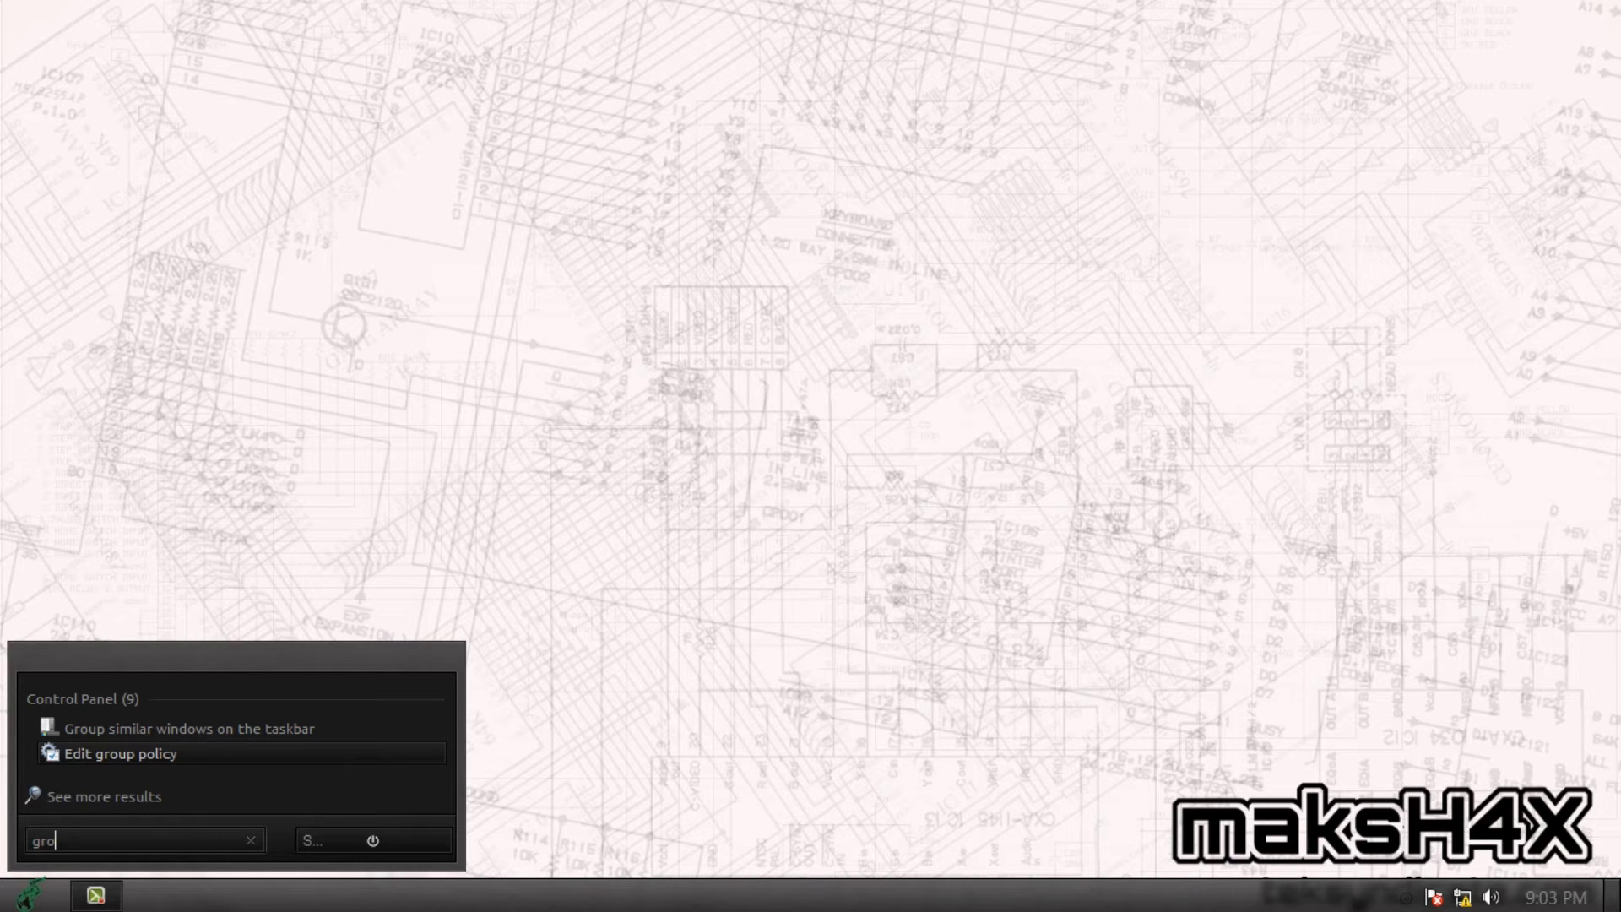
{"action": "key", "text": "Return"}
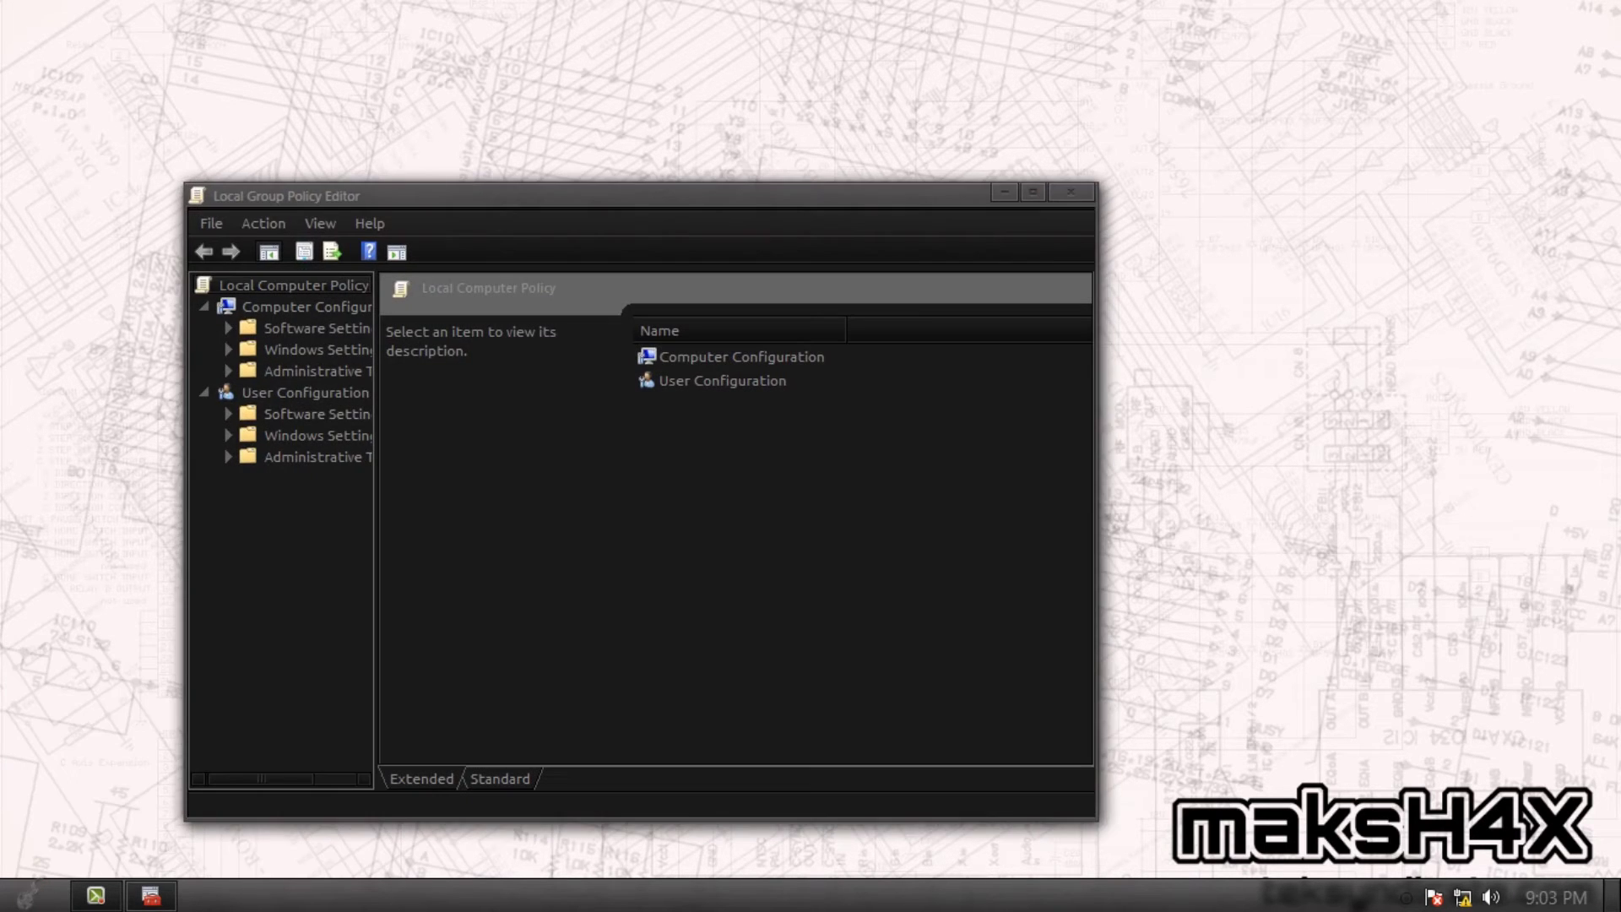
- Maximize the editor and browse to Administrative Templates > Windows Components > Tablet PC > Cursors
{"action": "double_click", "coordinate": [199, 201]}
{"action": "left_click_drag", "start_coordinate": [188, 217], "coordinate": [534, 204]}
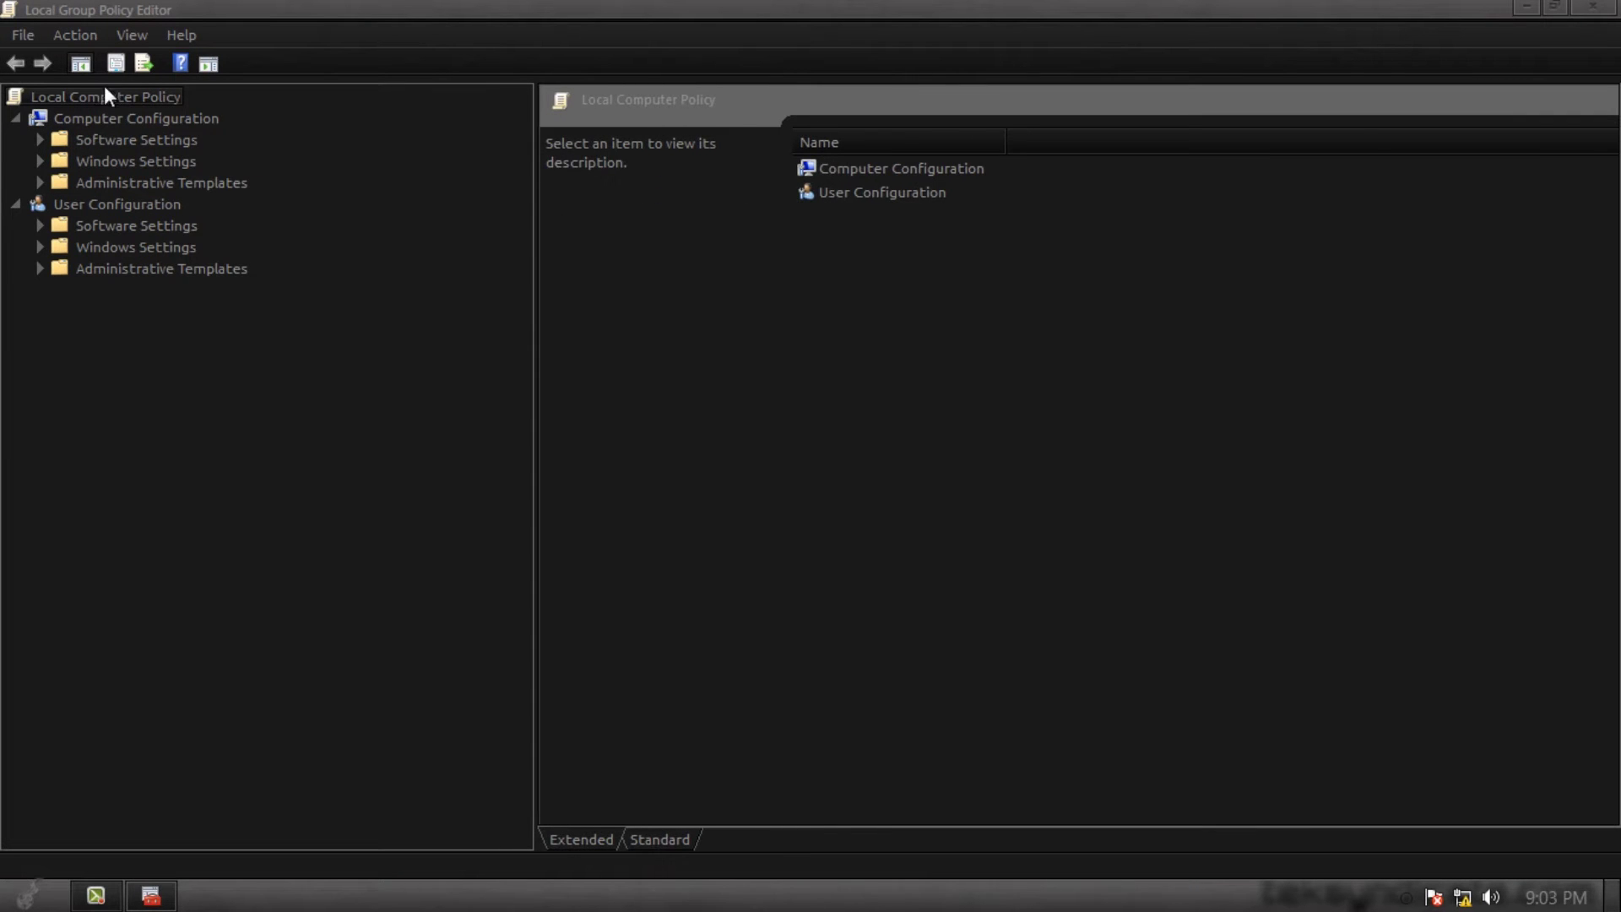
{"action": "double_click", "coordinate": [196, 181]}
{"action": "double_click", "coordinate": [163, 289]}
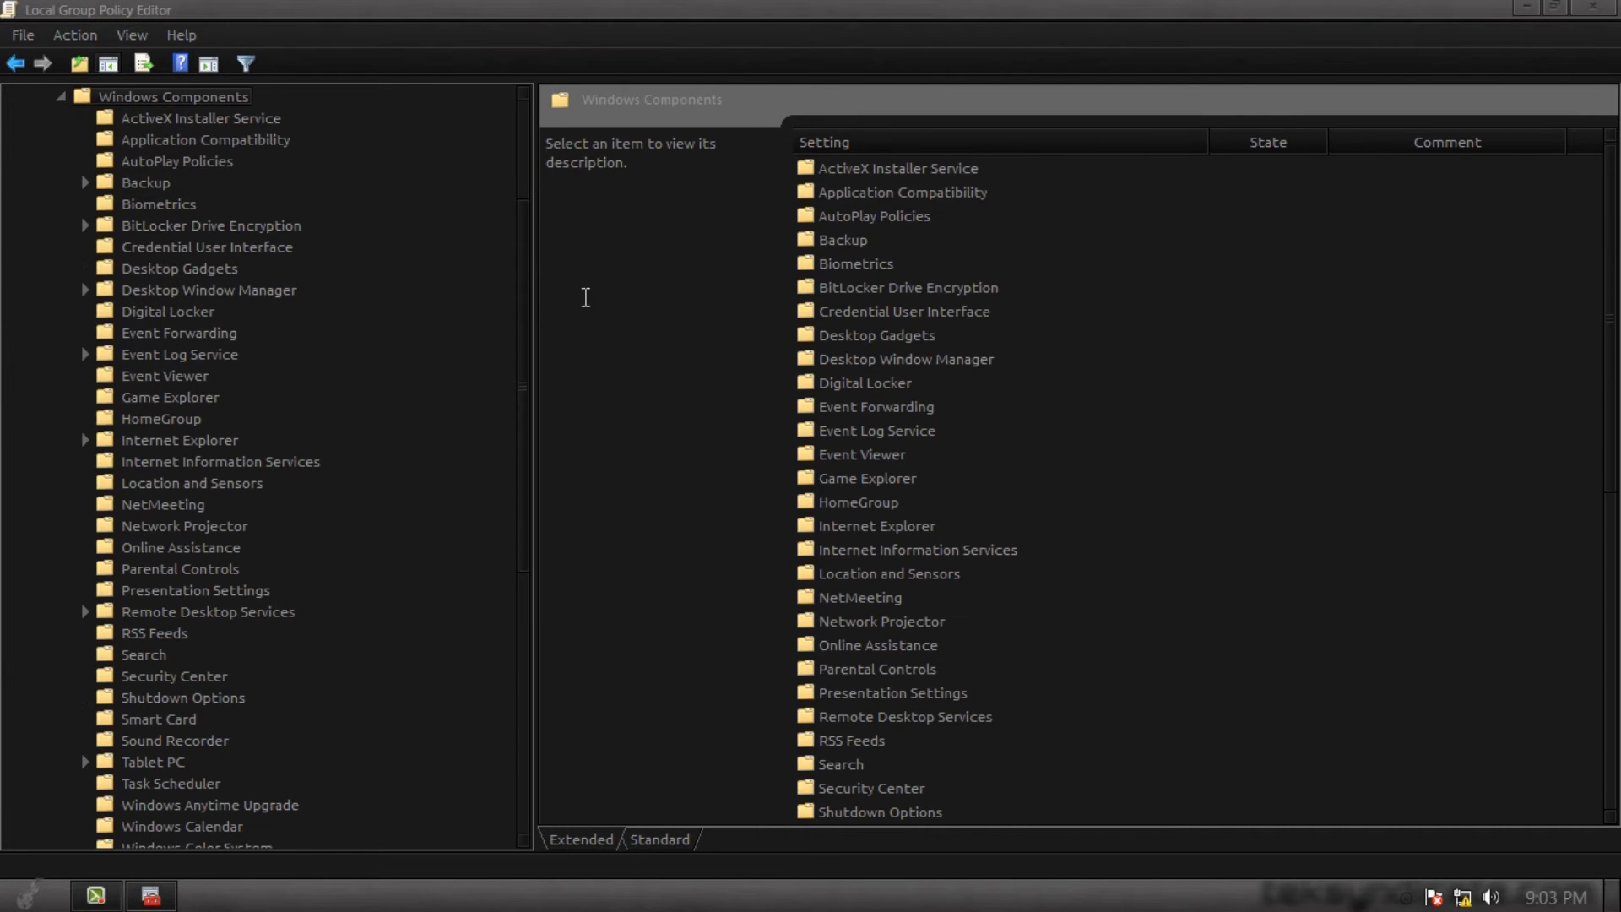
{"action": "double_click", "coordinate": [153, 762]}
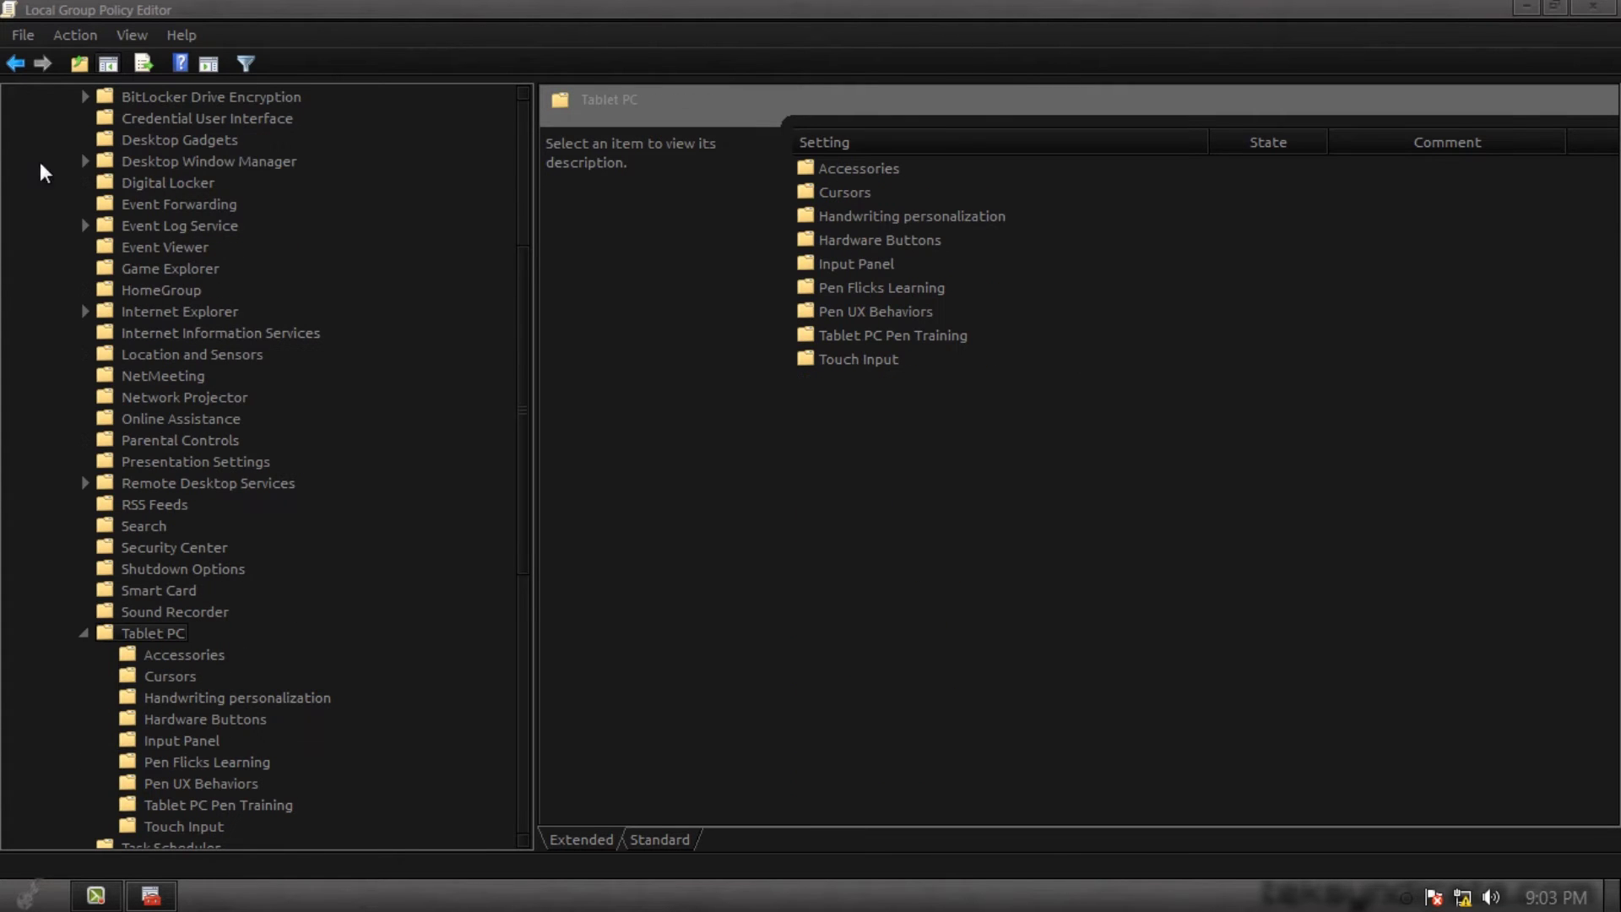
{"action": "scroll", "coordinate": [141, 118], "scroll_direction": "up", "scroll_amount": 6}
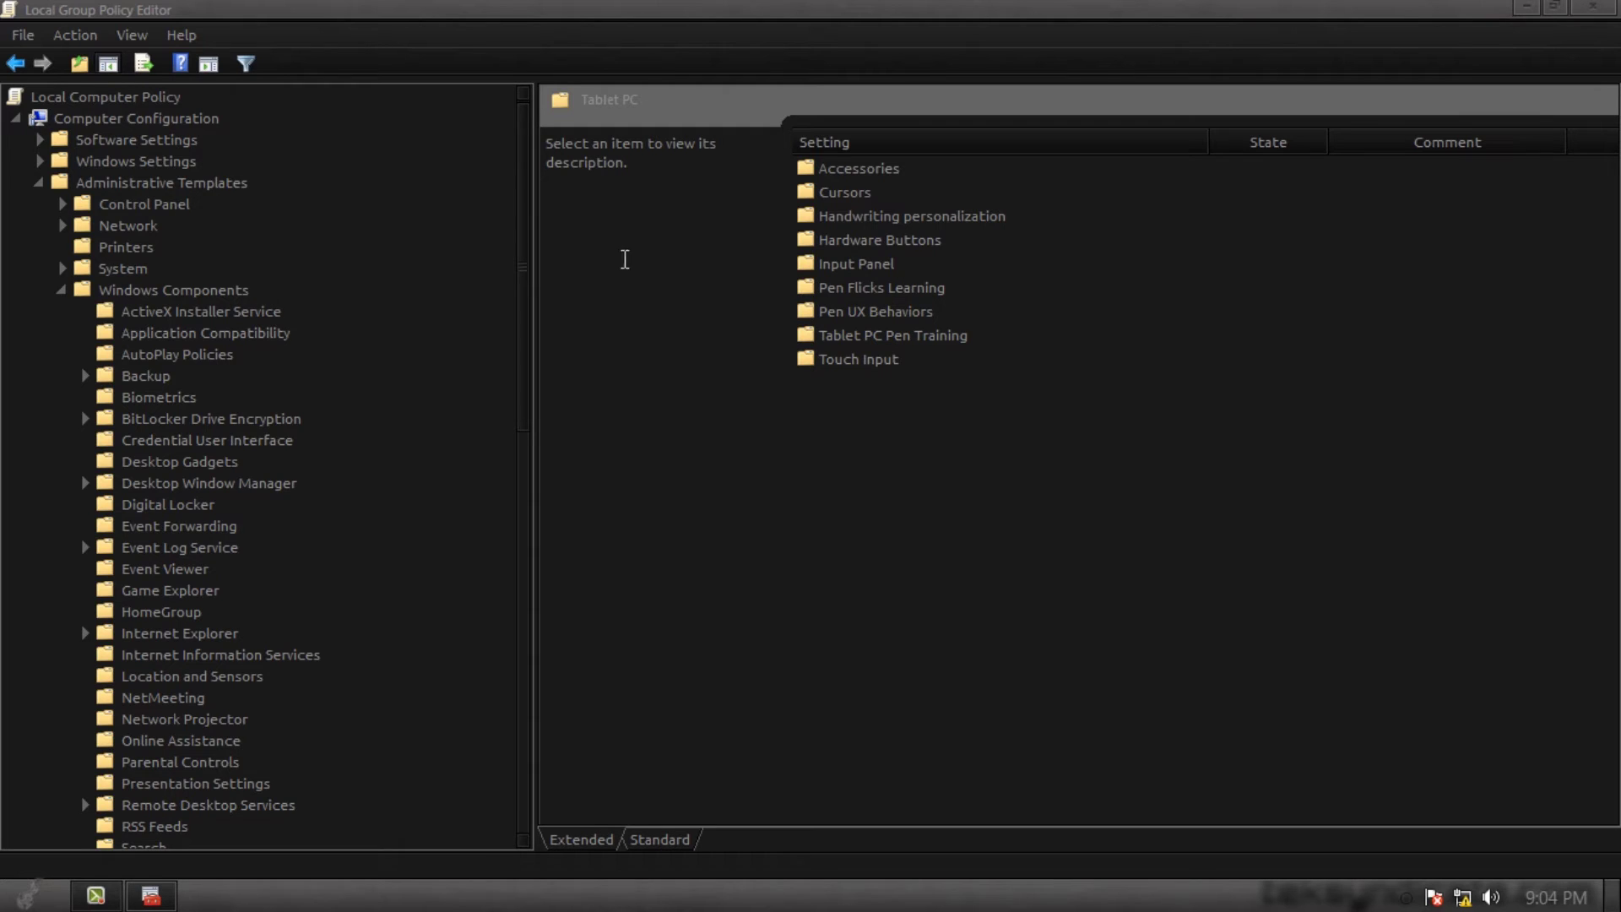
{"action": "left_click_drag", "start_coordinate": [524, 264], "coordinate": [486, 517]}
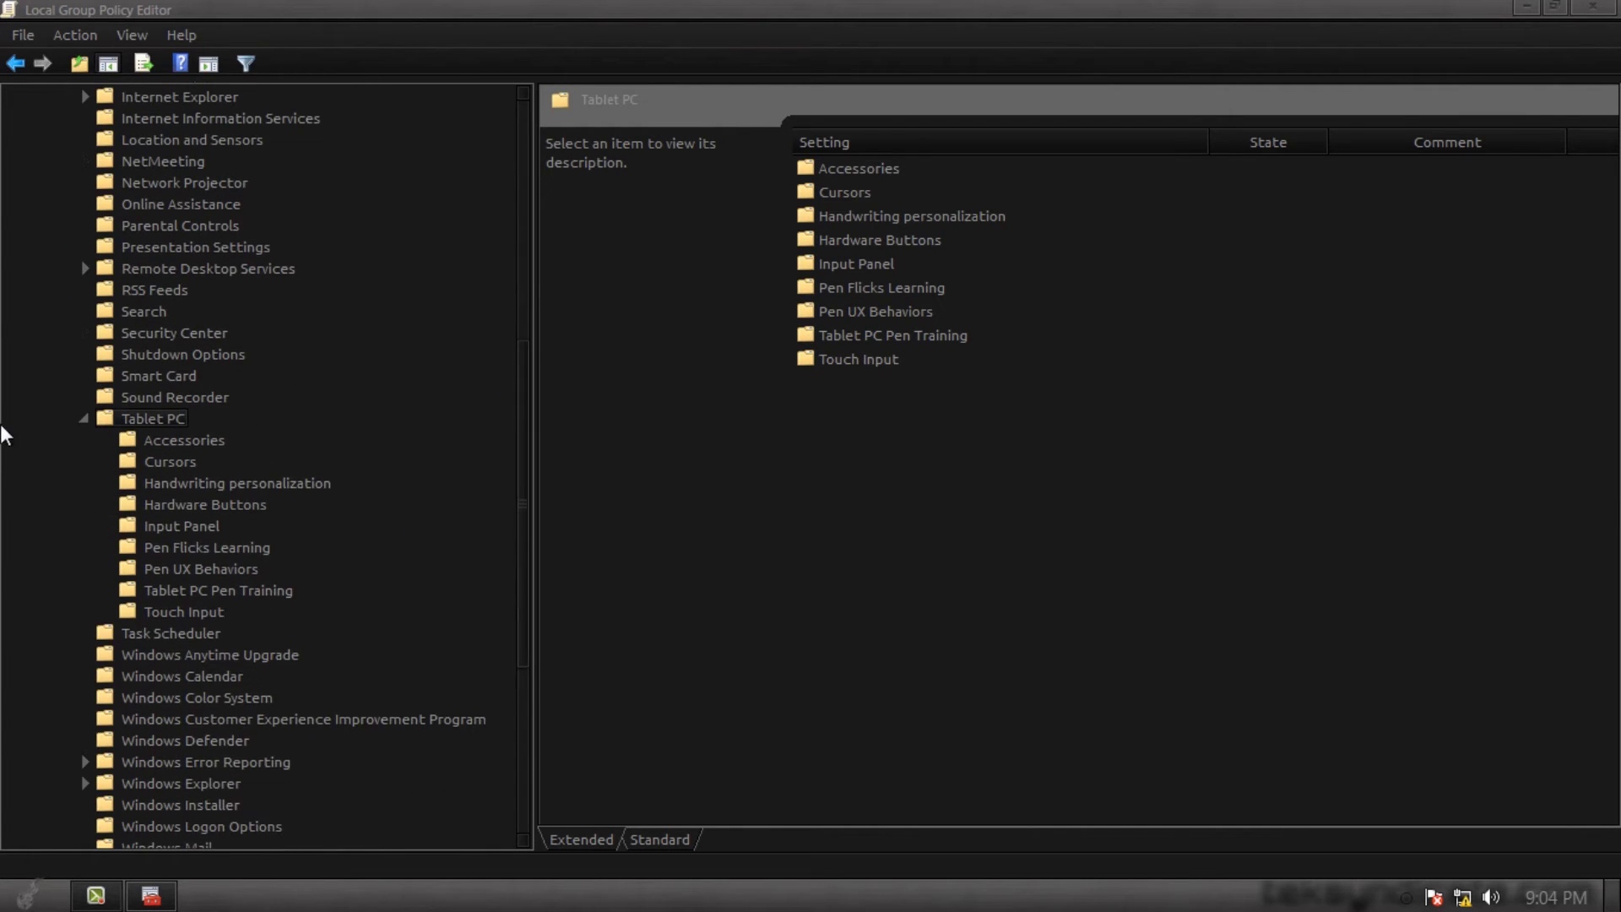
{"action": "double_click", "coordinate": [840, 193]}
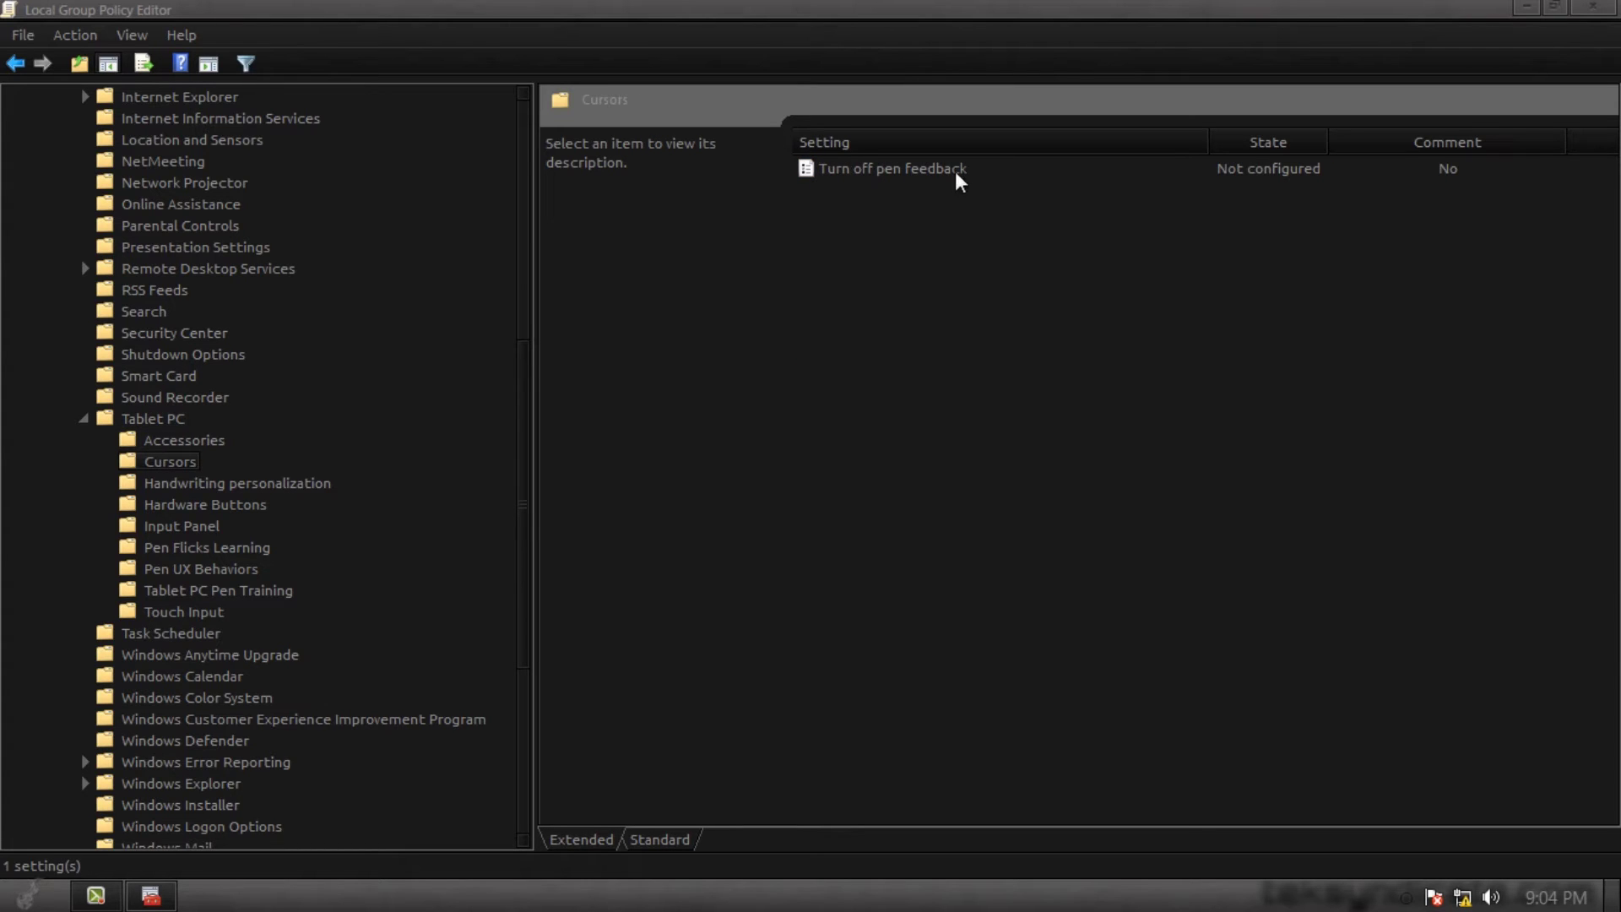
- Set 'Turn off pen feedback' to Enabled, confirm with OK, and close the editor
{"action": "double_click", "coordinate": [885, 171]}
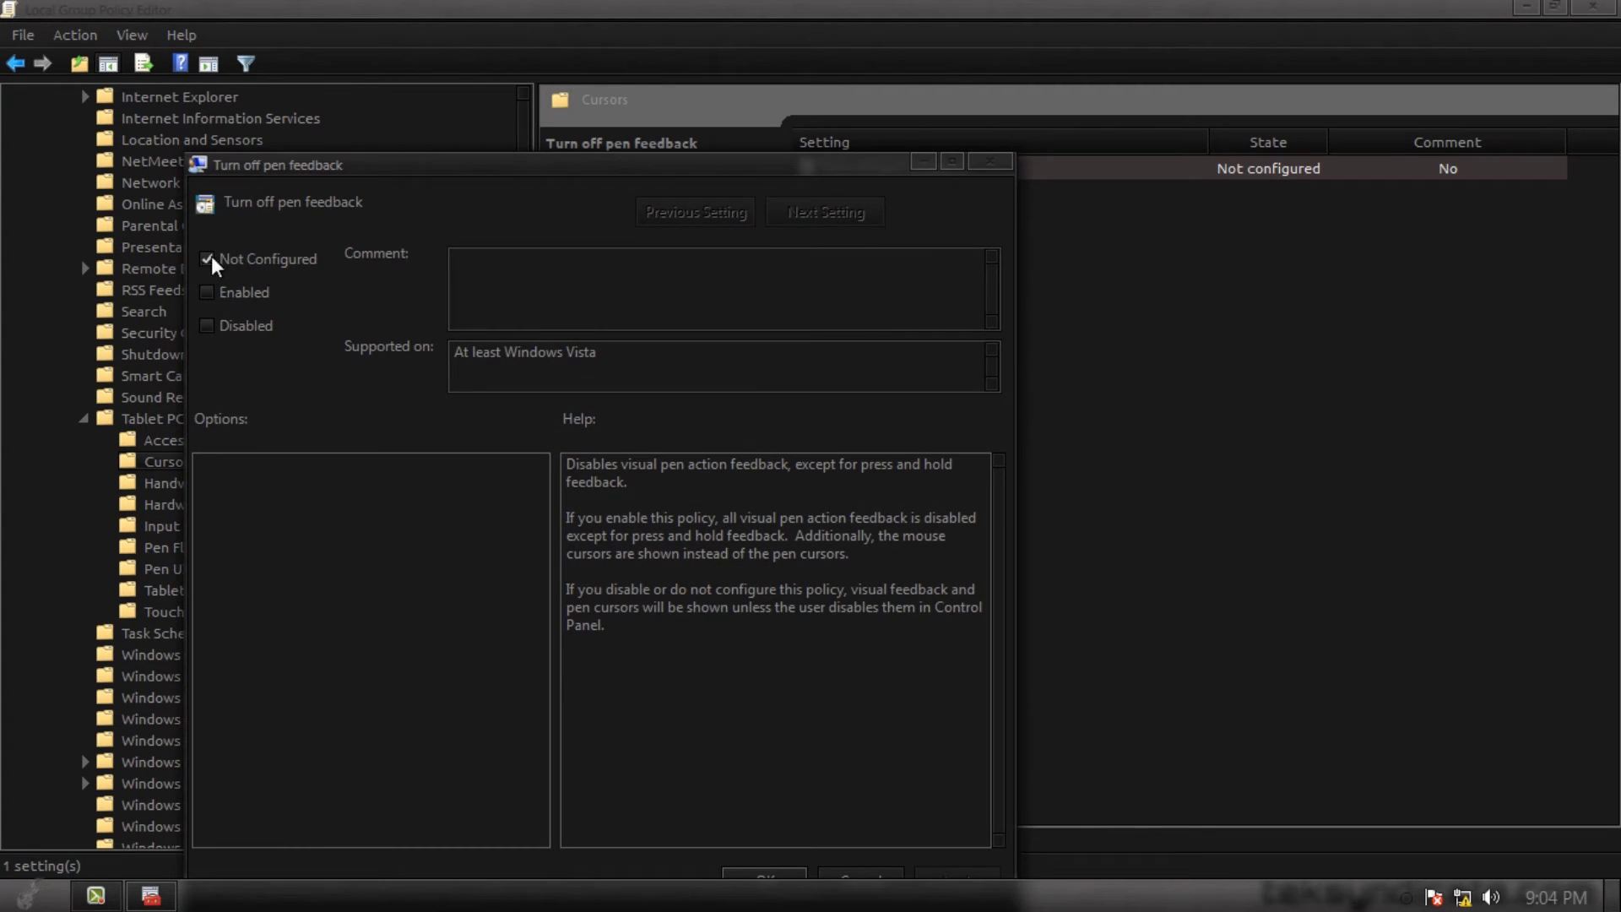
{"action": "left_click", "coordinate": [251, 300]}
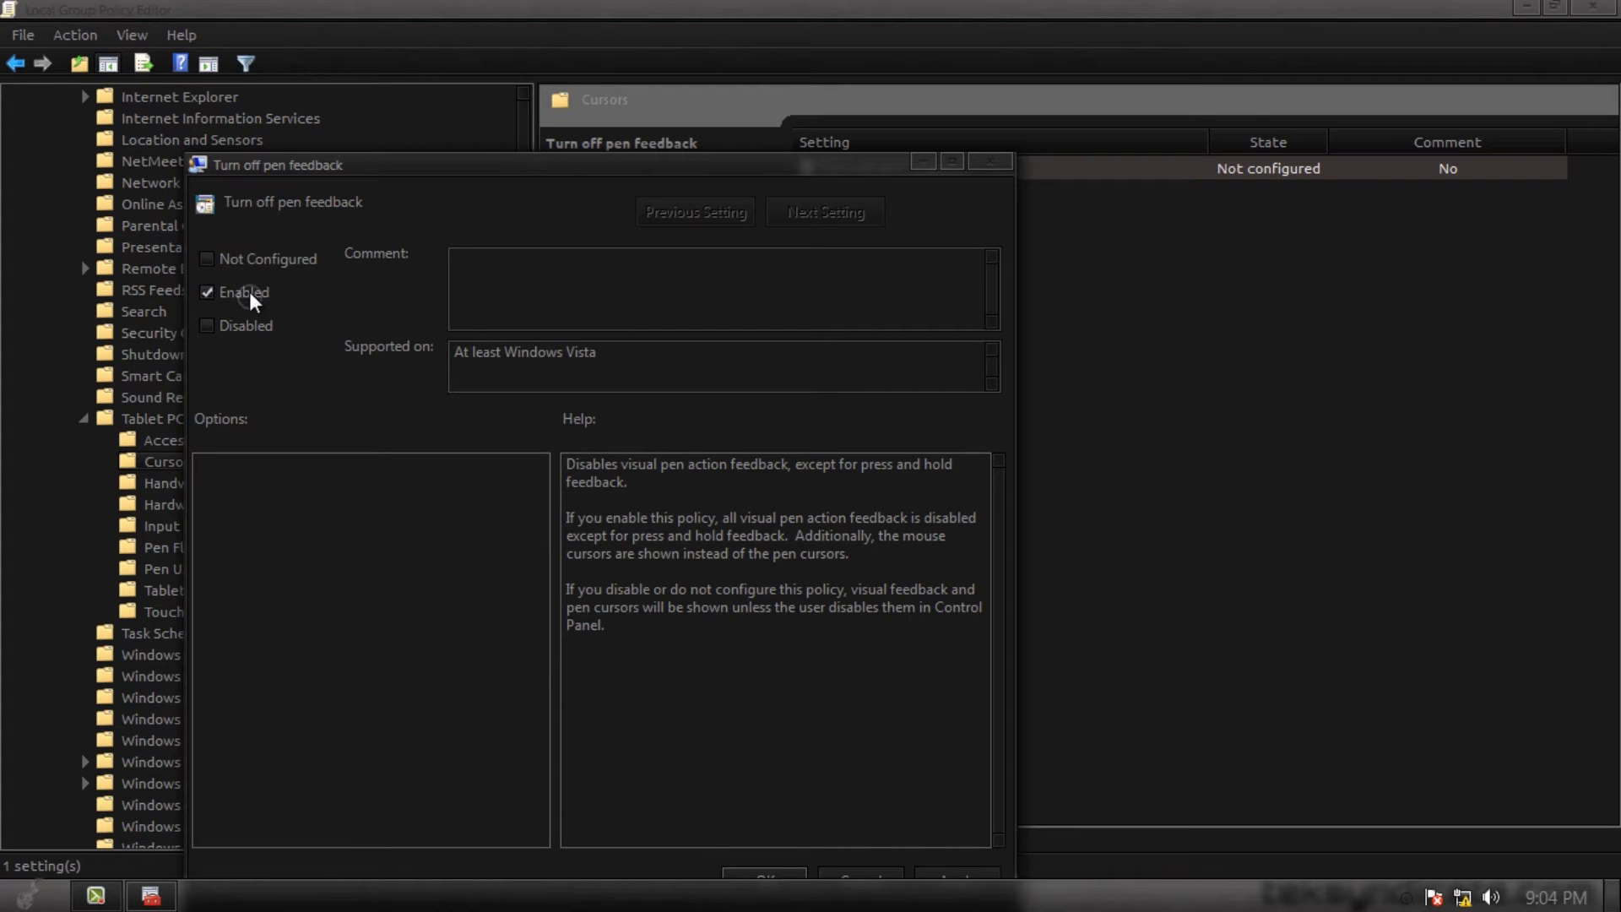
{"action": "left_click", "coordinate": [762, 875]}
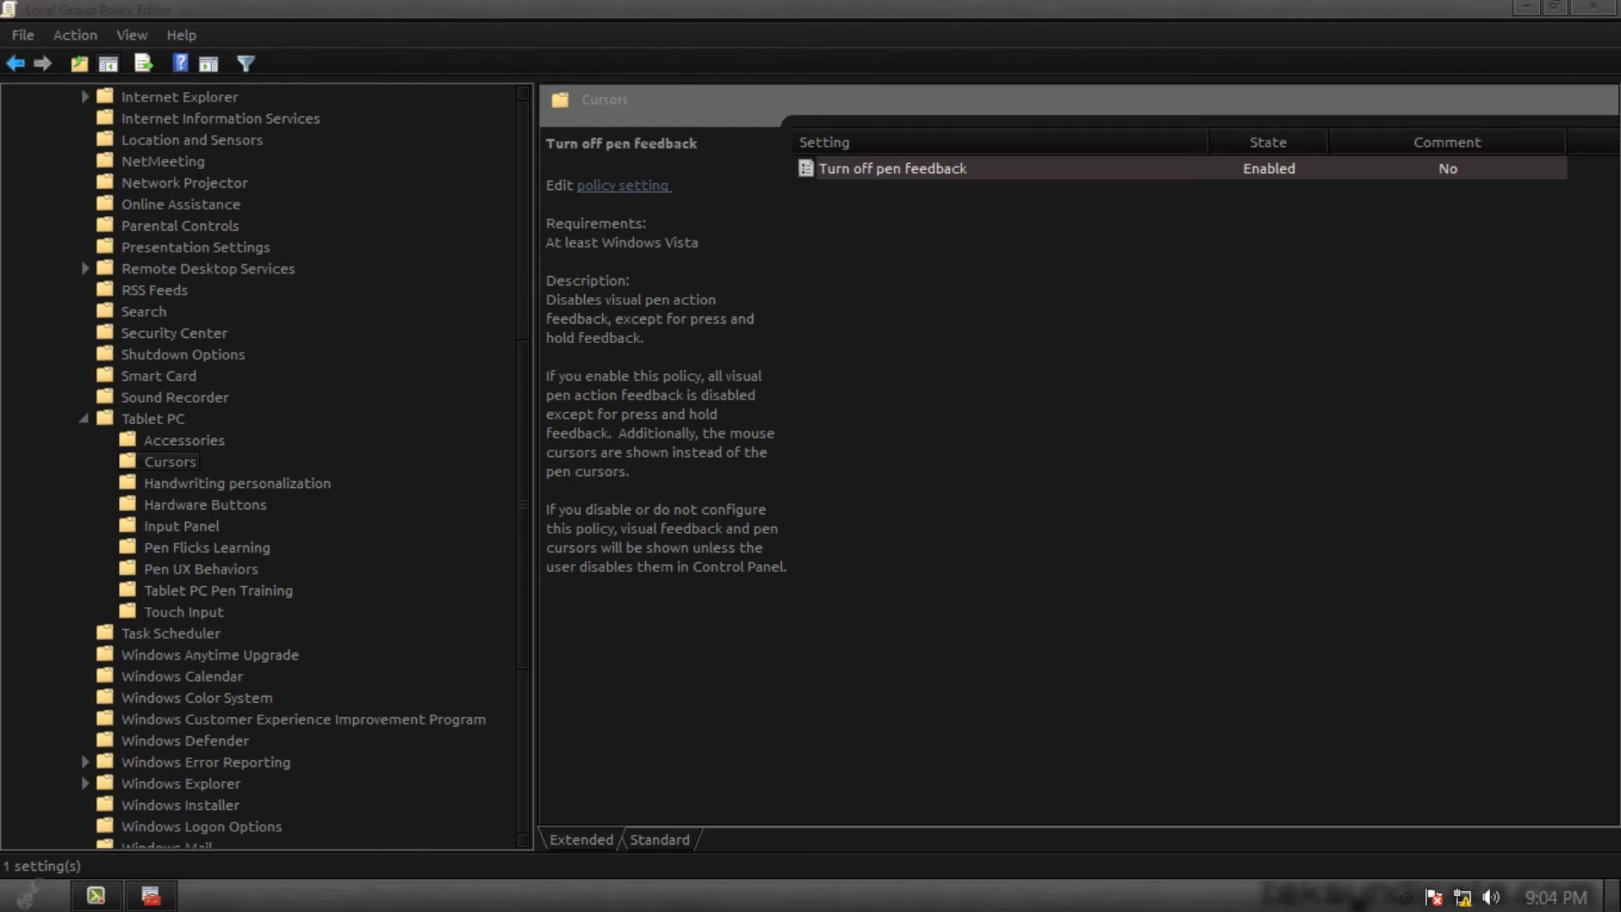
{"action": "left_click", "coordinate": [966, 257]}
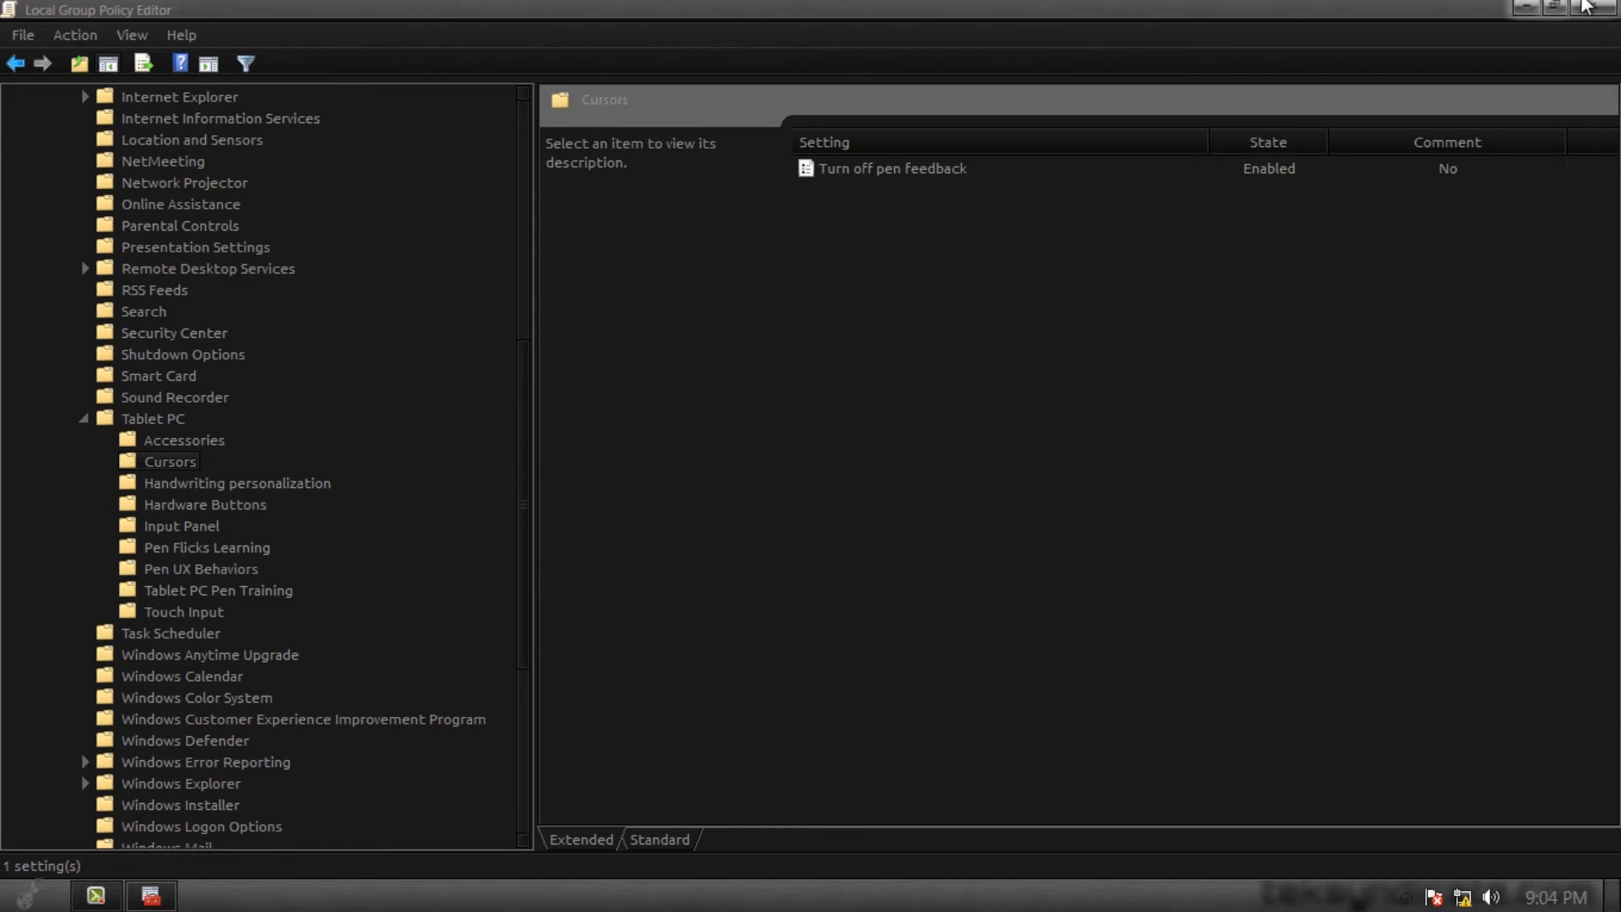
{"action": "left_click", "coordinate": [1592, 10]}
- Open the 'Set flicks to perform certain tasks' settings from a Start search for 'flic'
{"action": "key", "text": "super"}
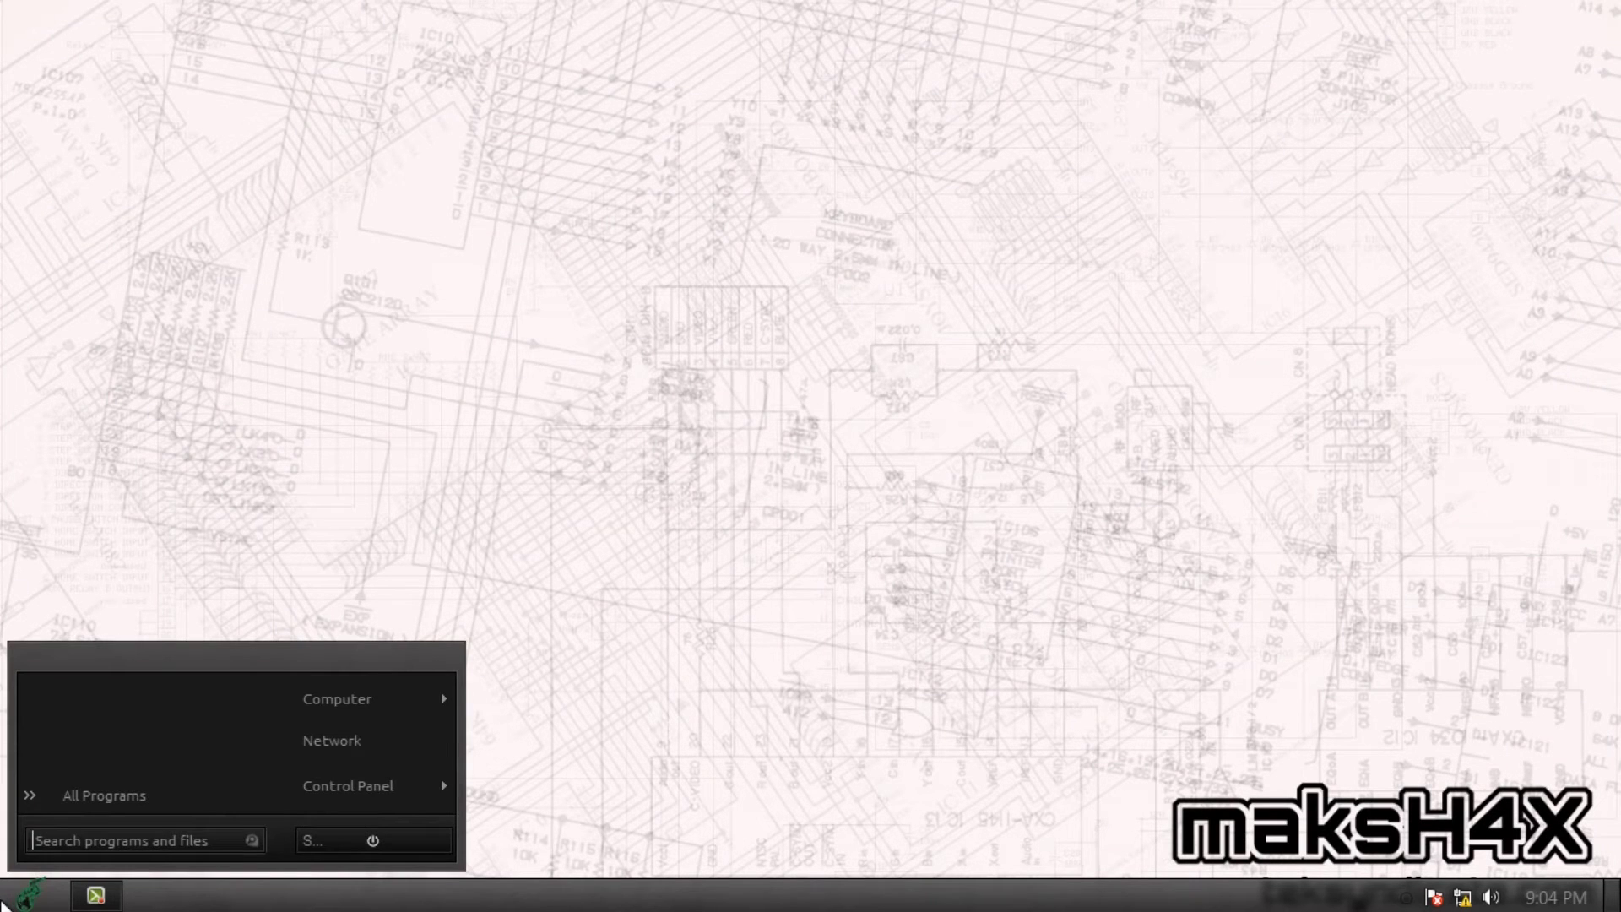
{"action": "type", "text": "flick"}
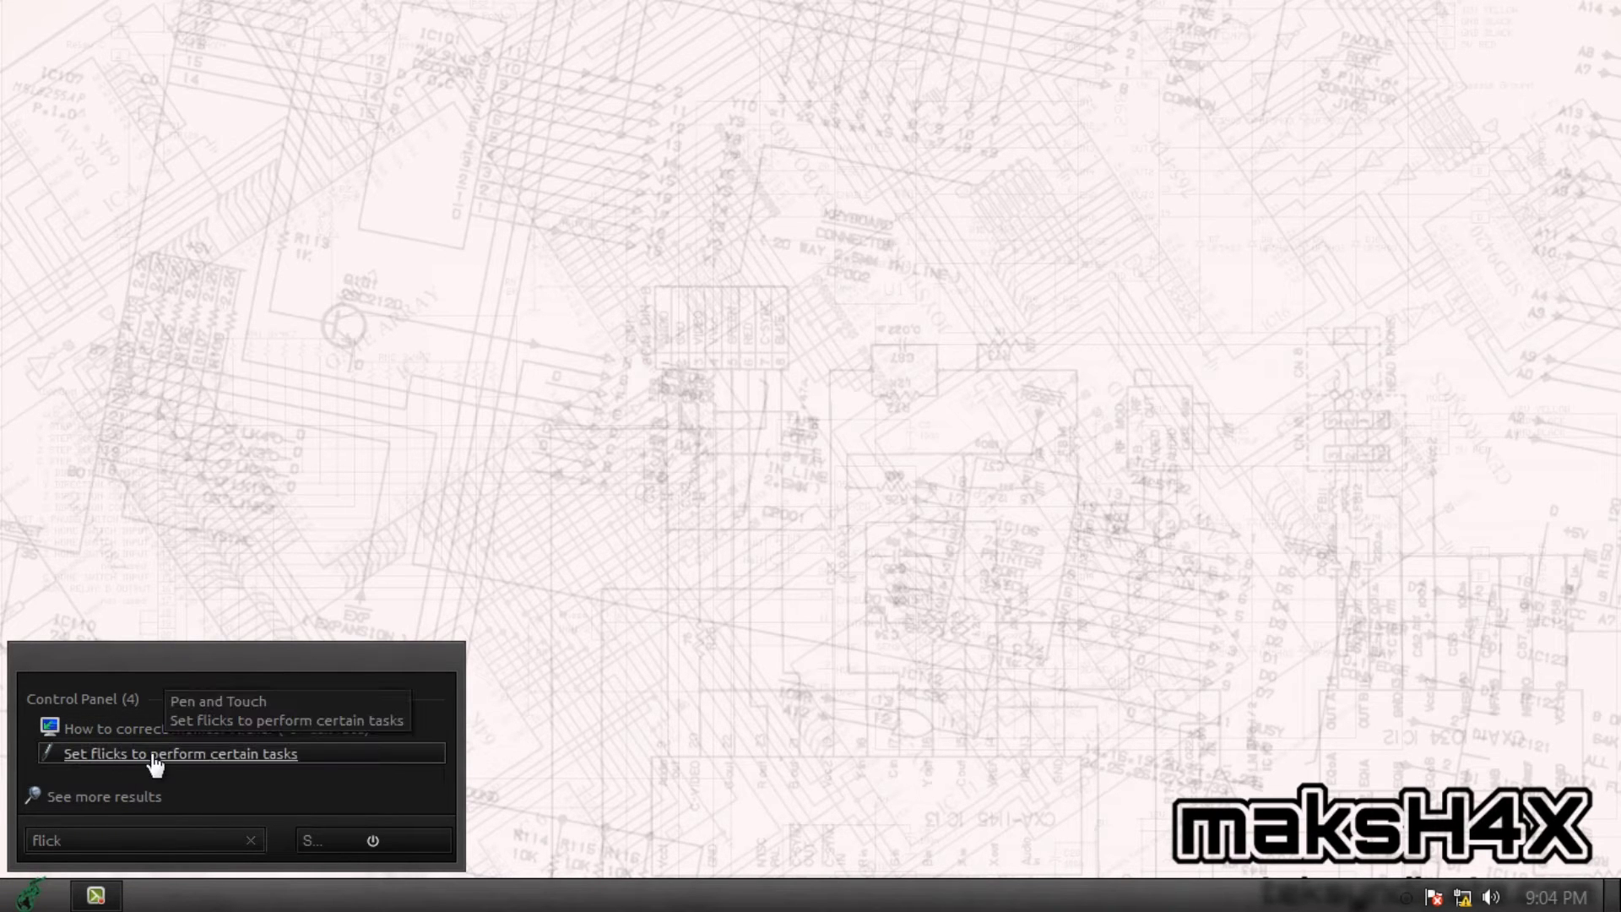
{"action": "left_click", "coordinate": [151, 754]}
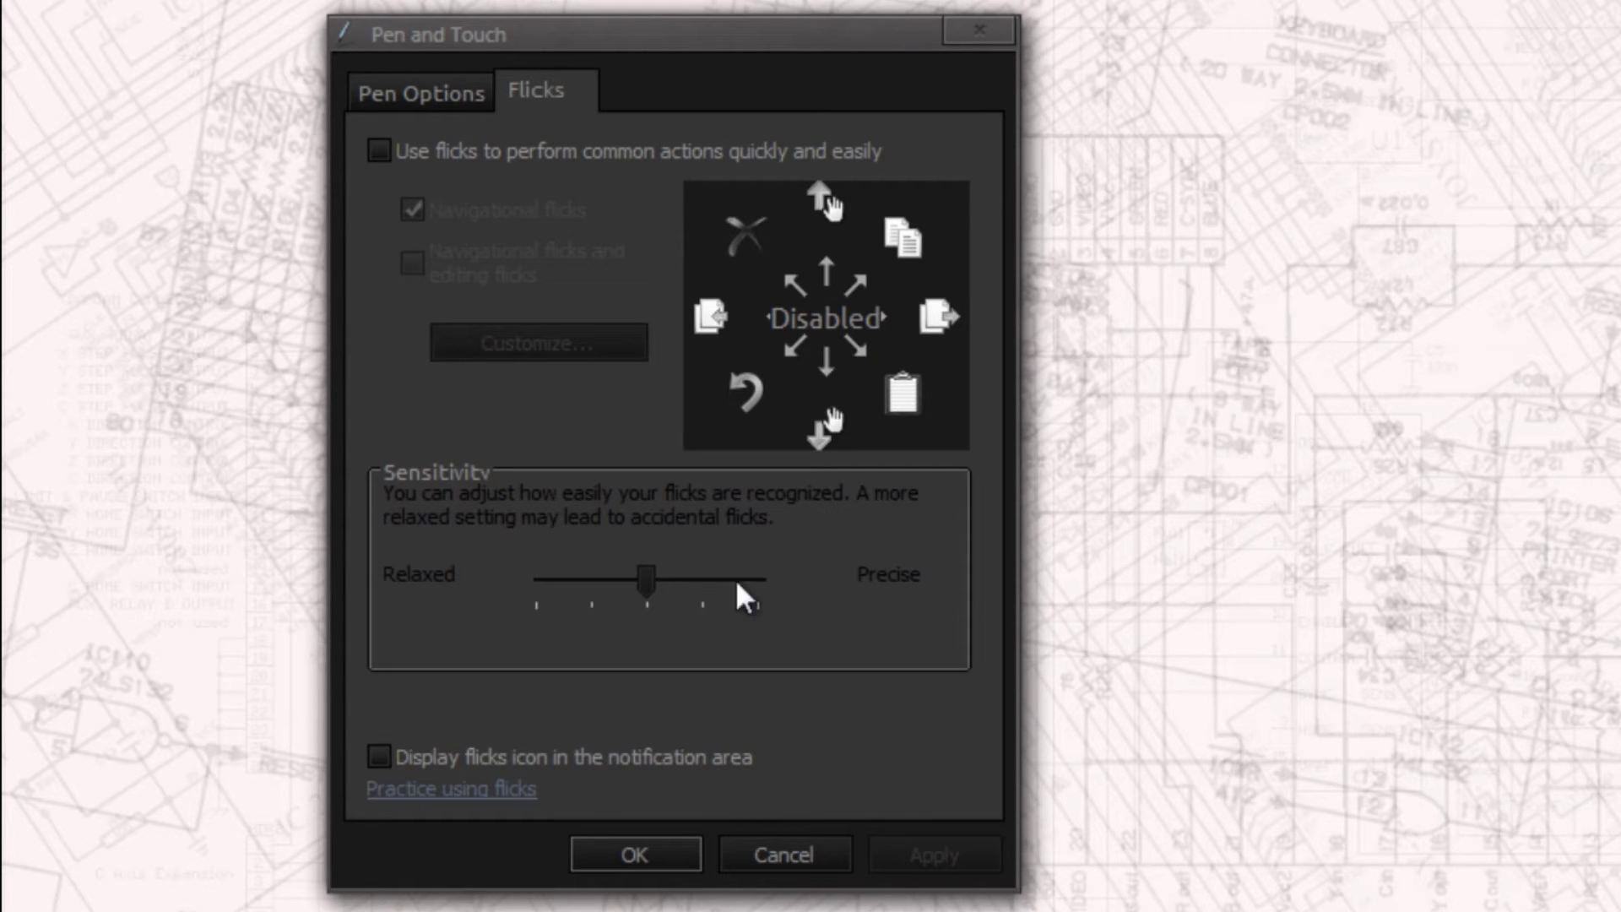
- On Pen Options, turn off press and hold for right-clicking
{"action": "left_click", "coordinate": [467, 100]}
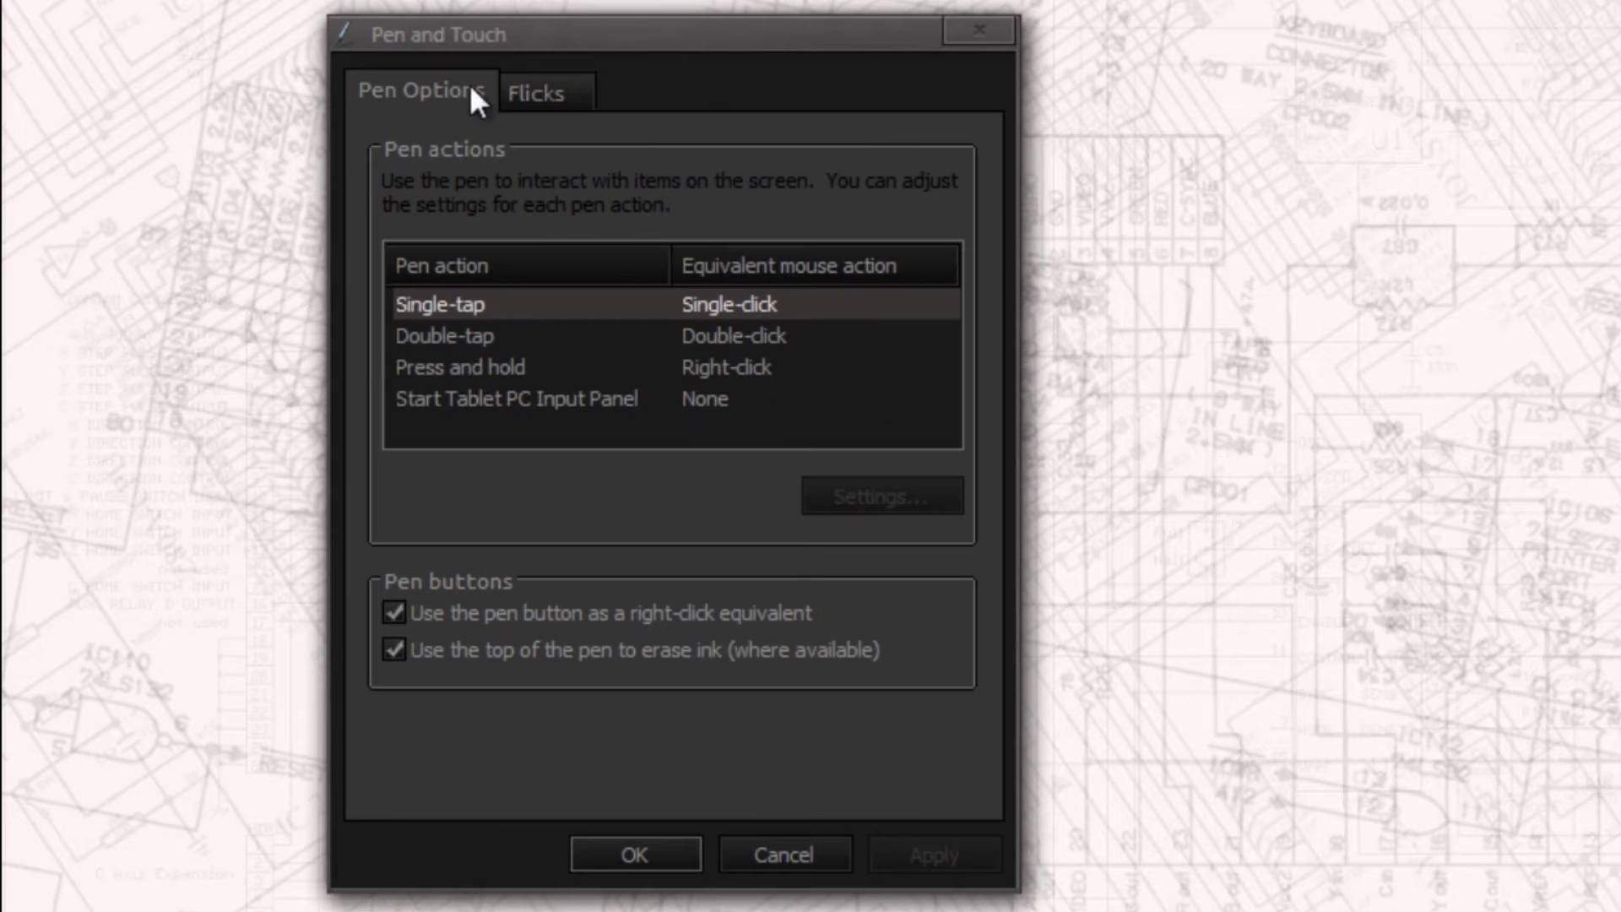
{"action": "left_click", "coordinate": [736, 366]}
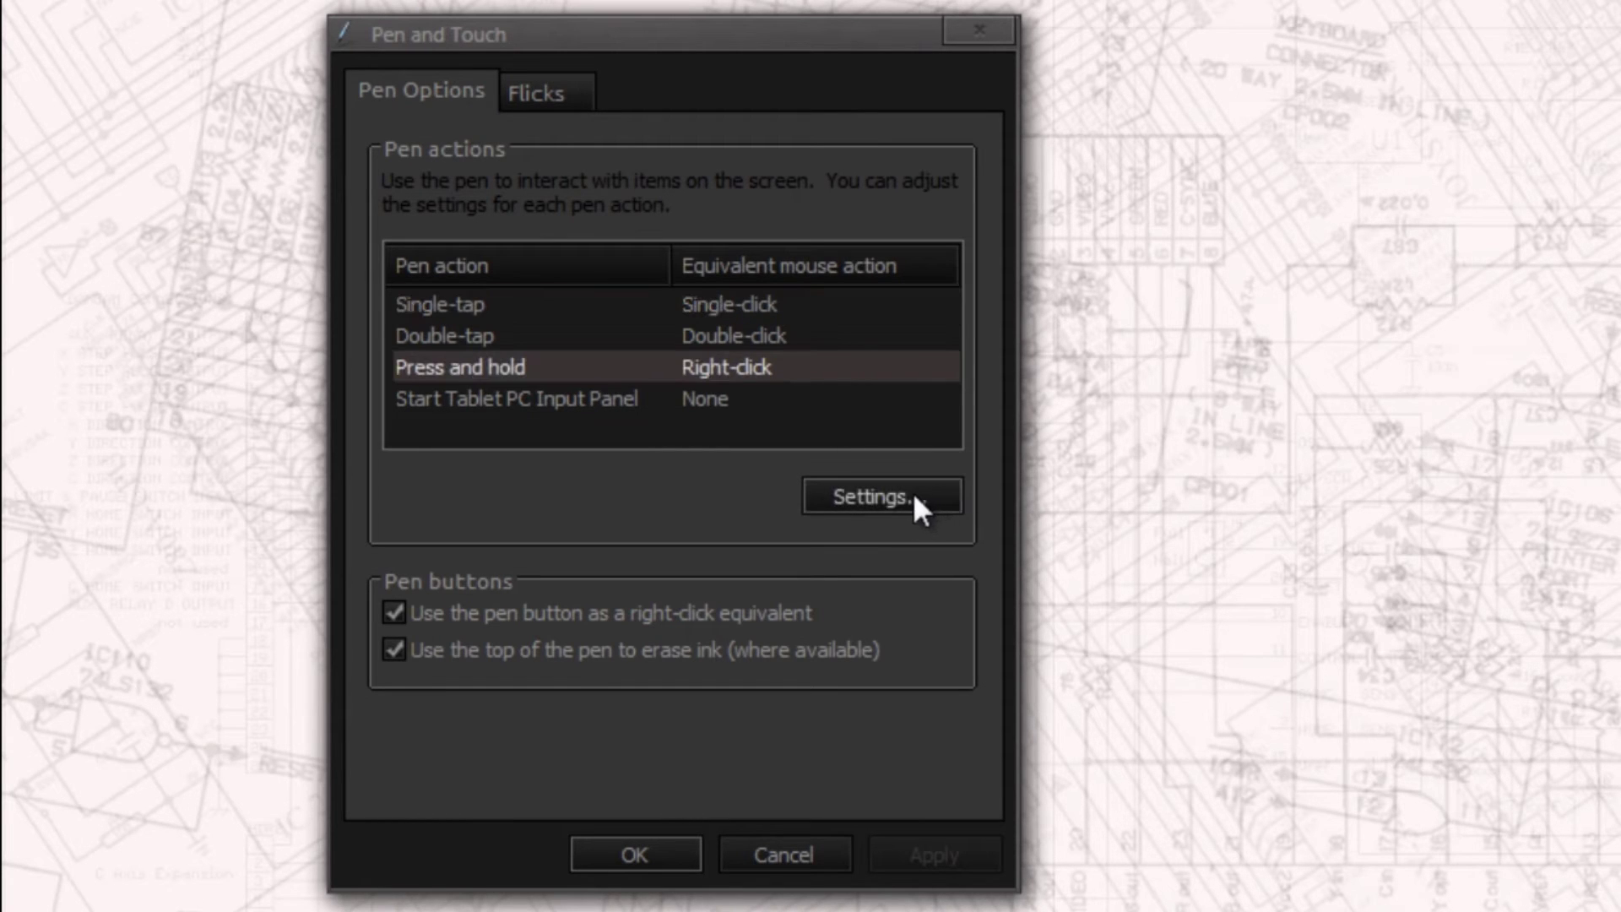
{"action": "left_click", "coordinate": [913, 498]}
{"action": "left_click", "coordinate": [530, 136]}
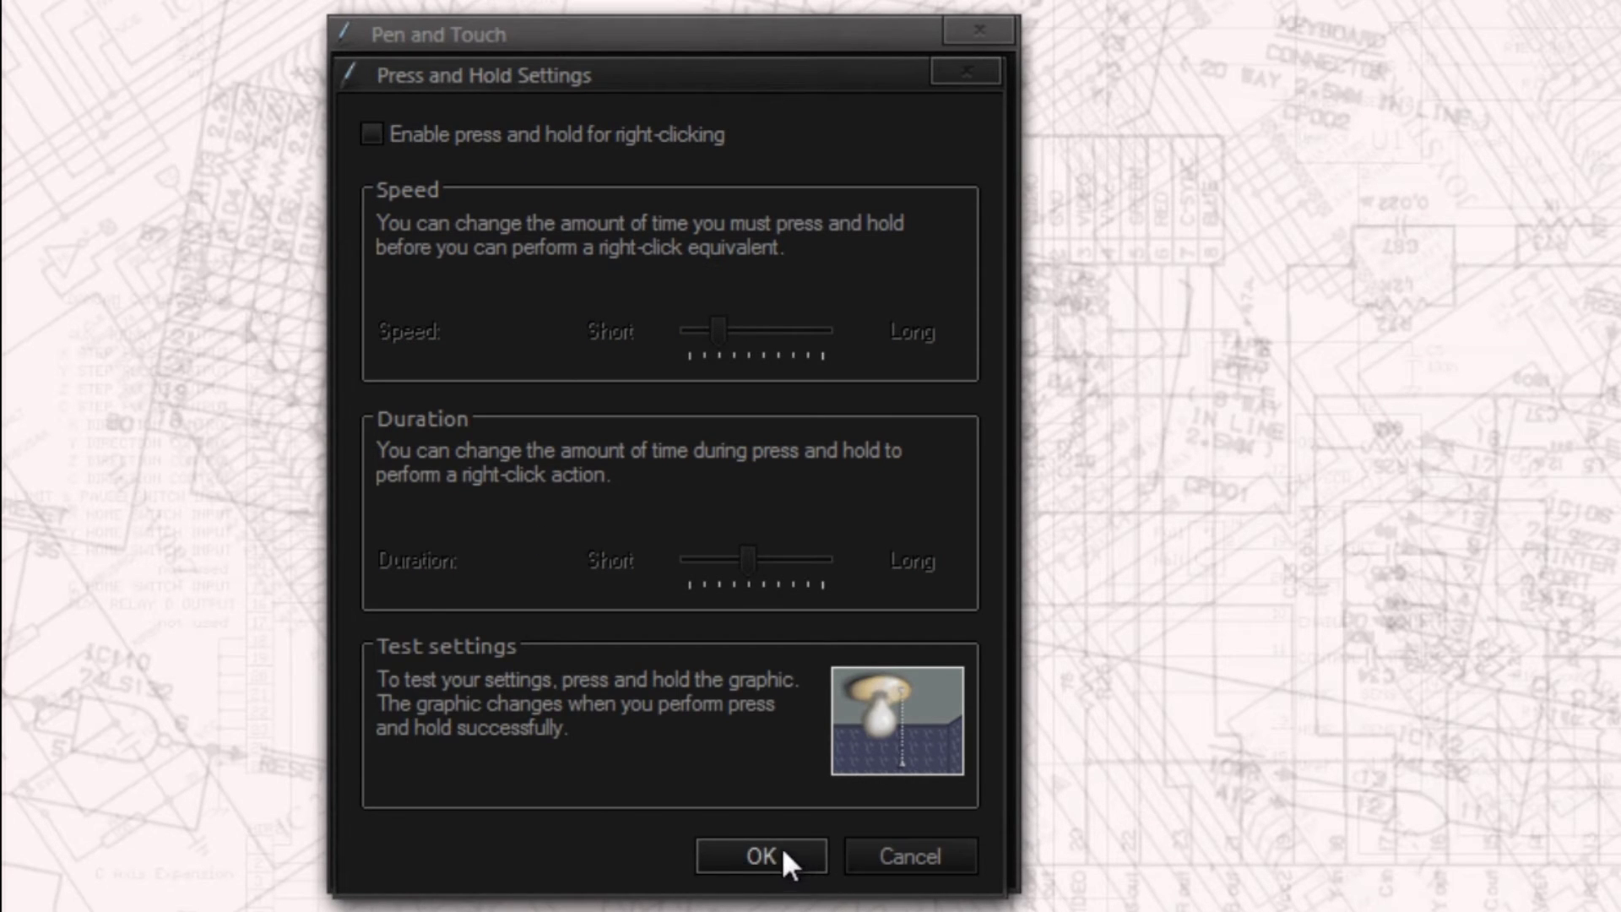
{"action": "left_click", "coordinate": [743, 855]}
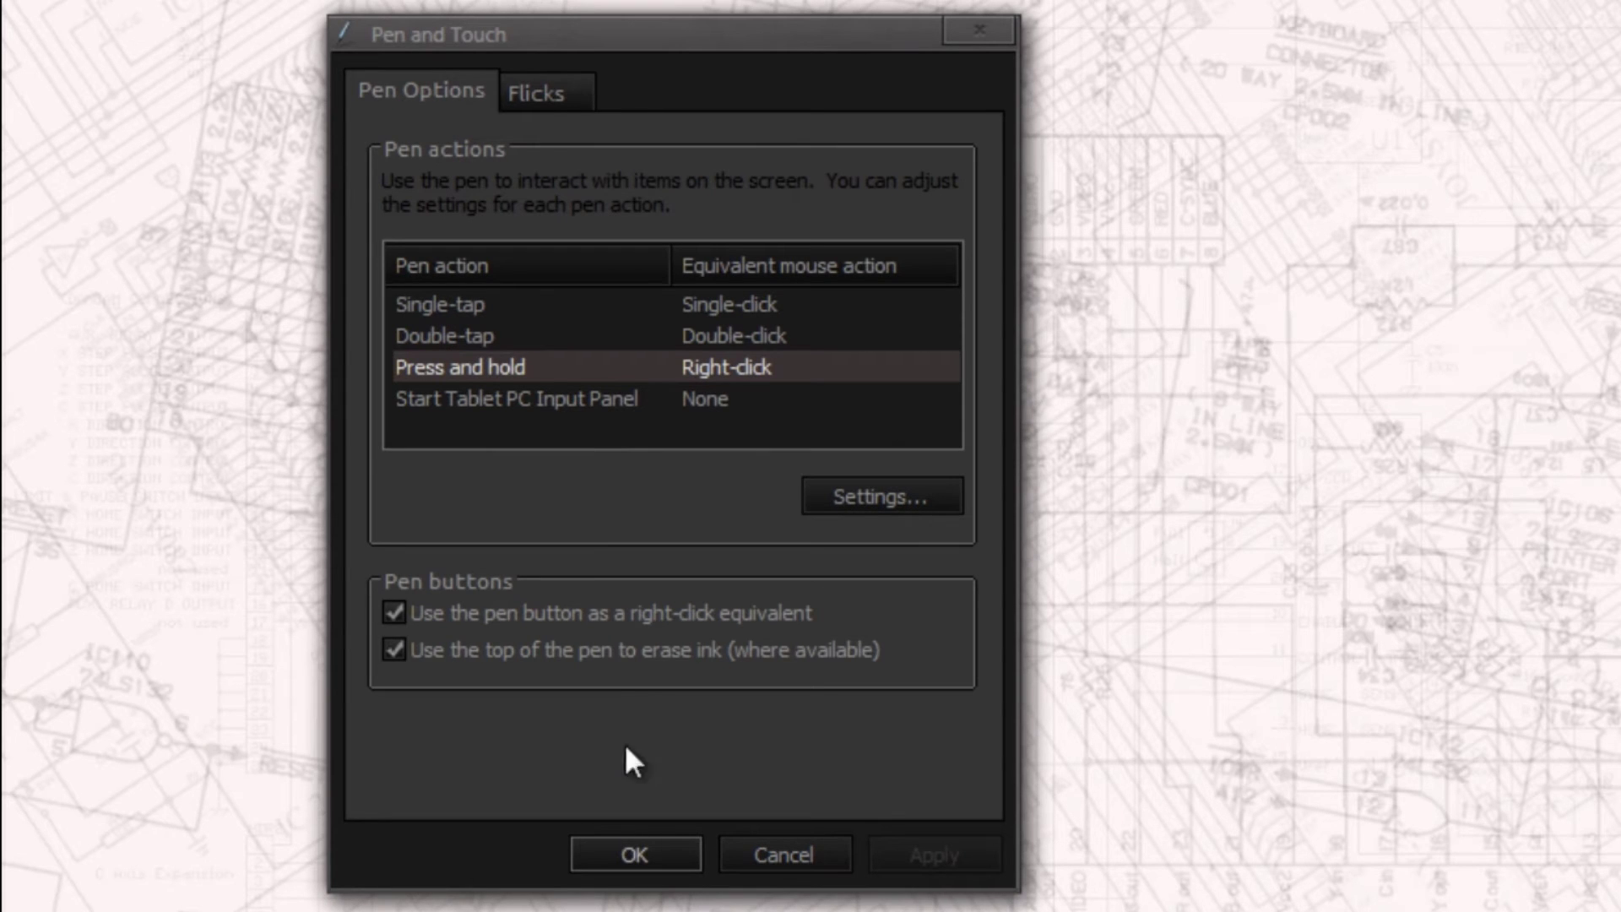
- Clear both pen button options (right-click and erase ink) and save the pen settings
{"action": "left_click", "coordinate": [586, 610]}
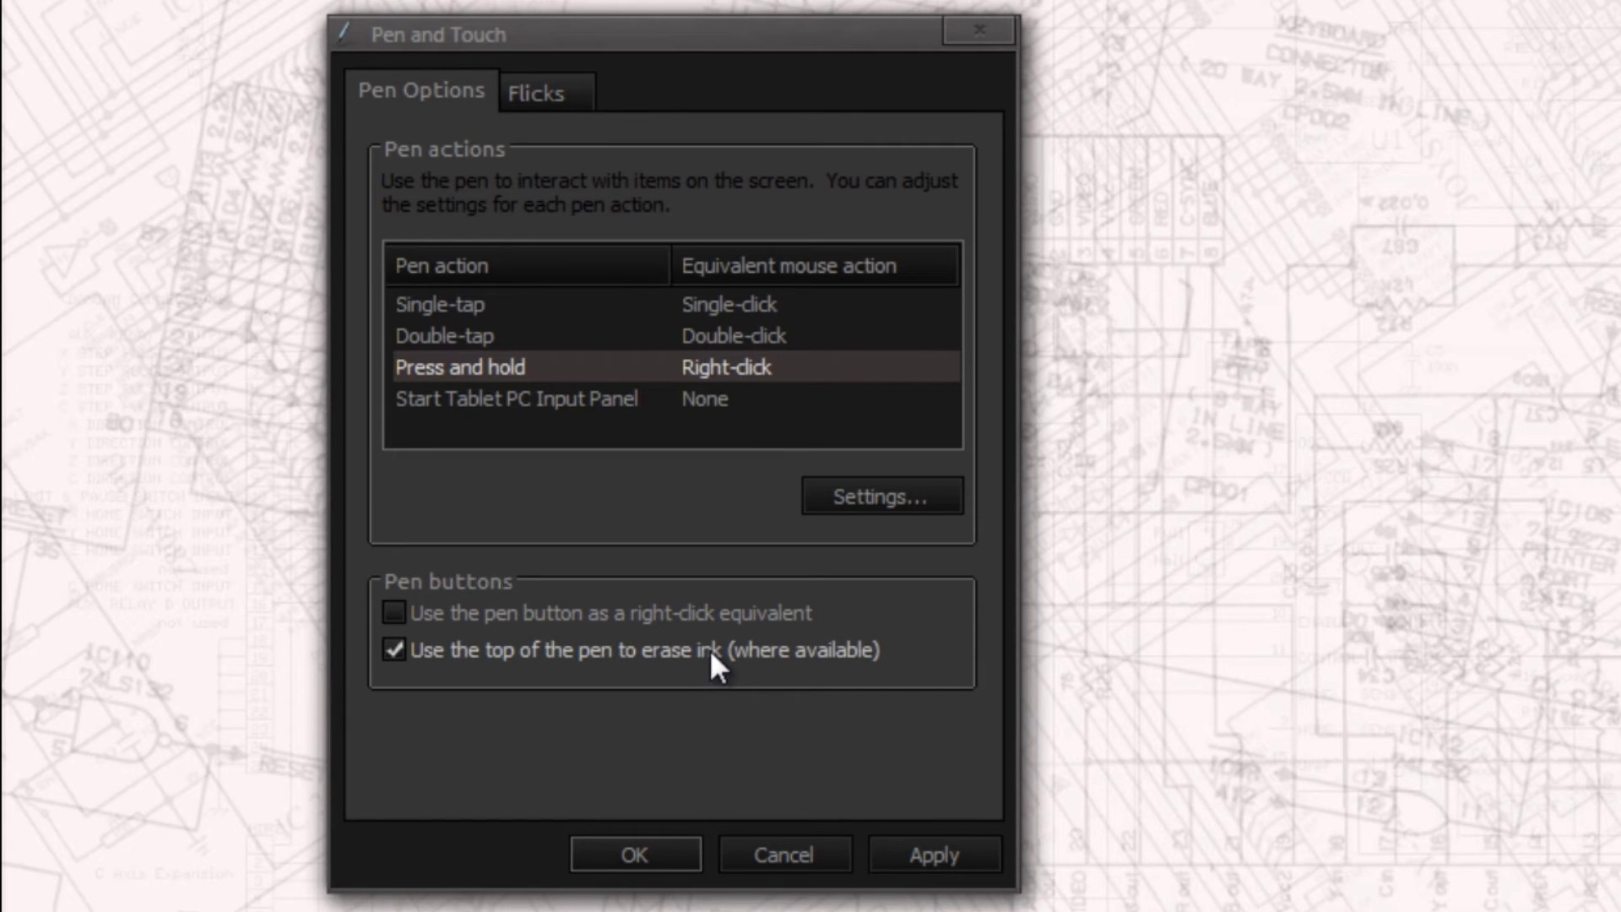
{"action": "left_click", "coordinate": [709, 649]}
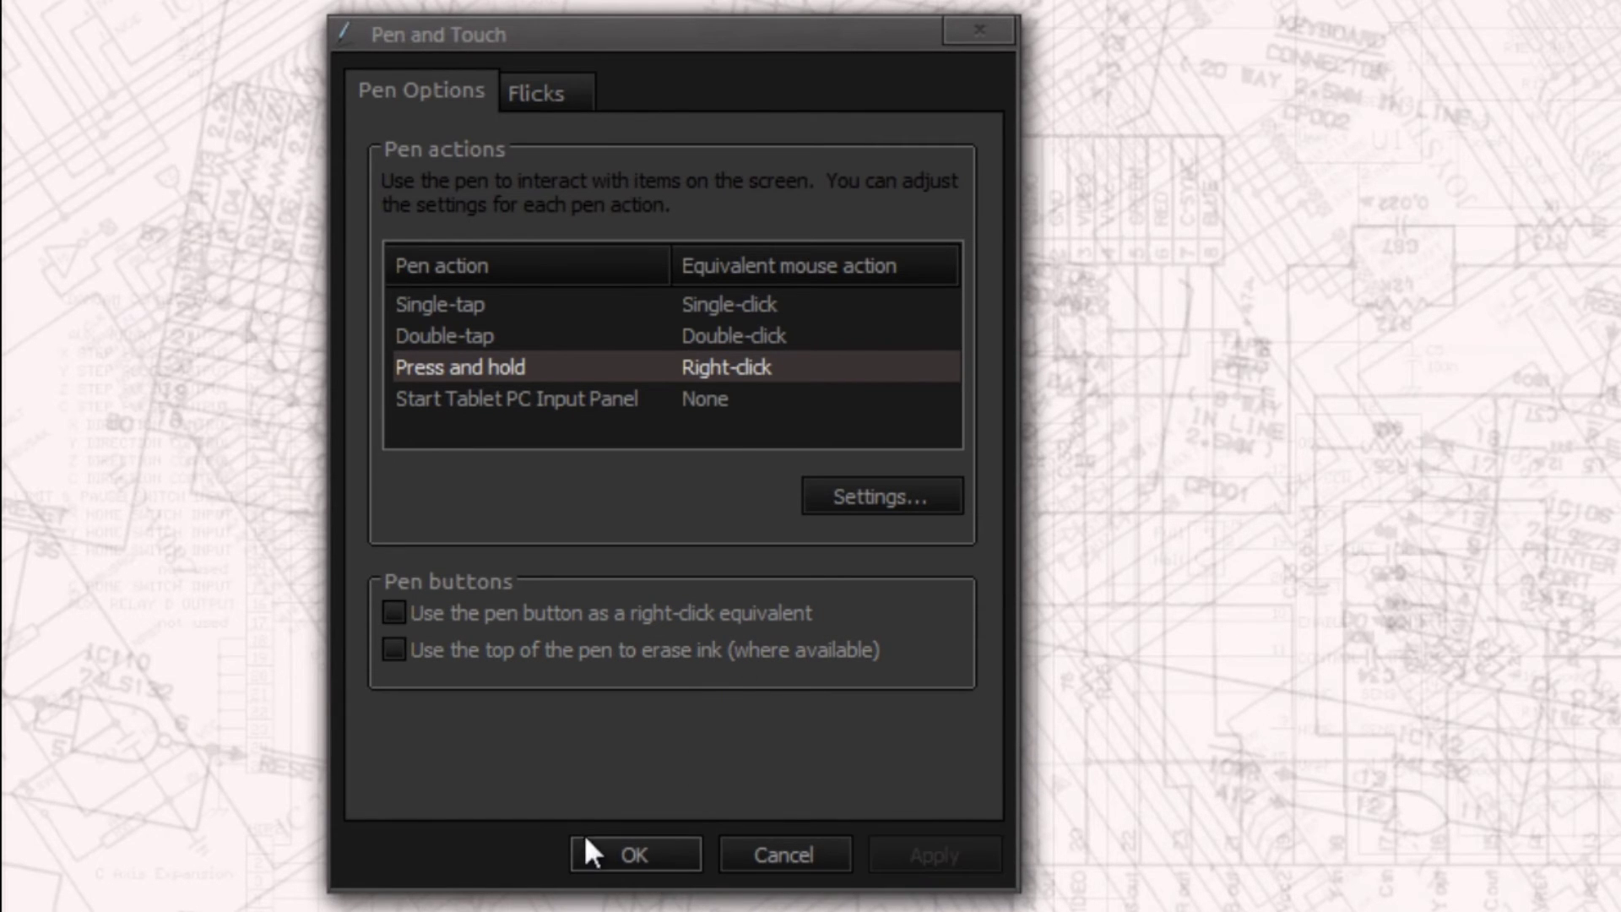
{"action": "left_click", "coordinate": [633, 854]}
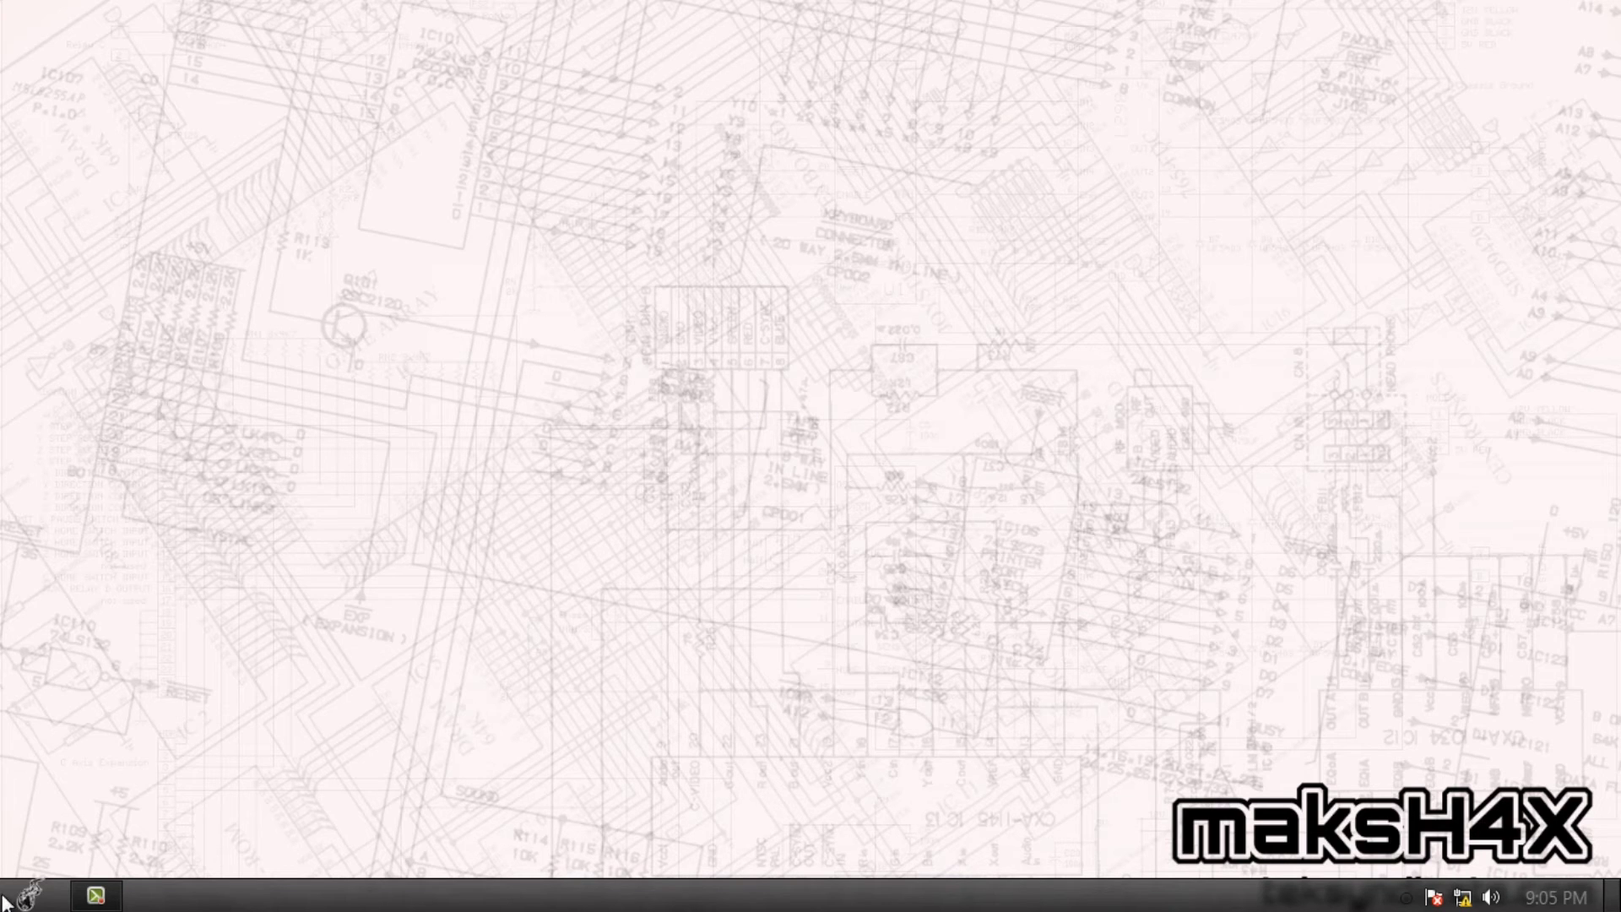
- Open the Start menu from the taskbar's Start button
{"action": "left_click", "coordinate": [34, 898]}
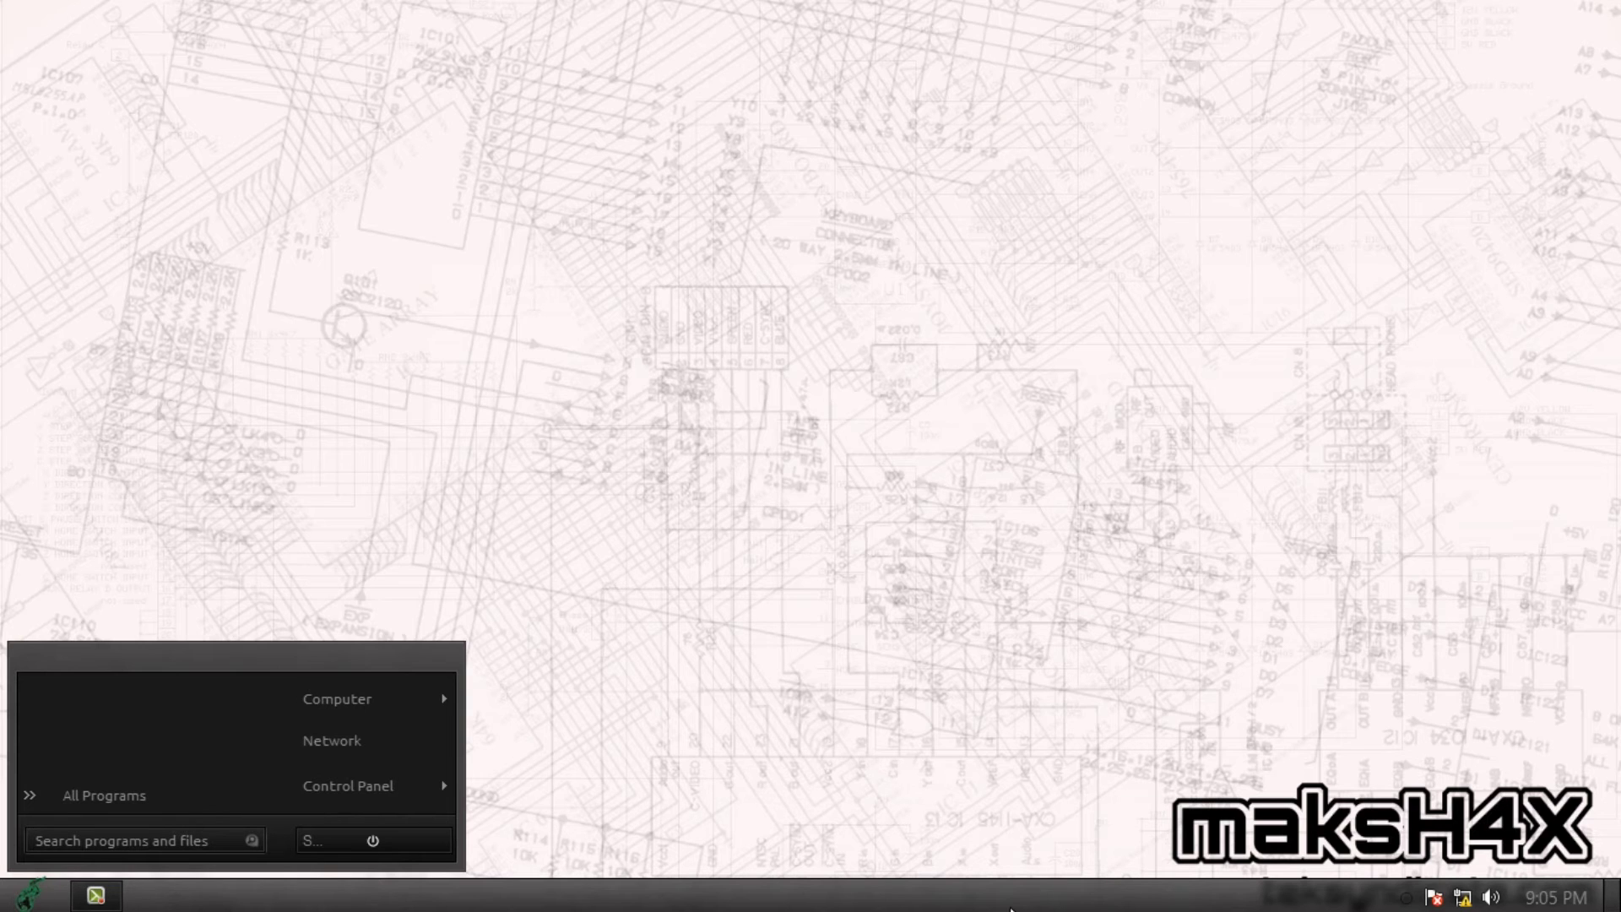
- Run appwiz.cpl from Start search and maximize the Programs and Features window
{"action": "type", "text": "appw"}
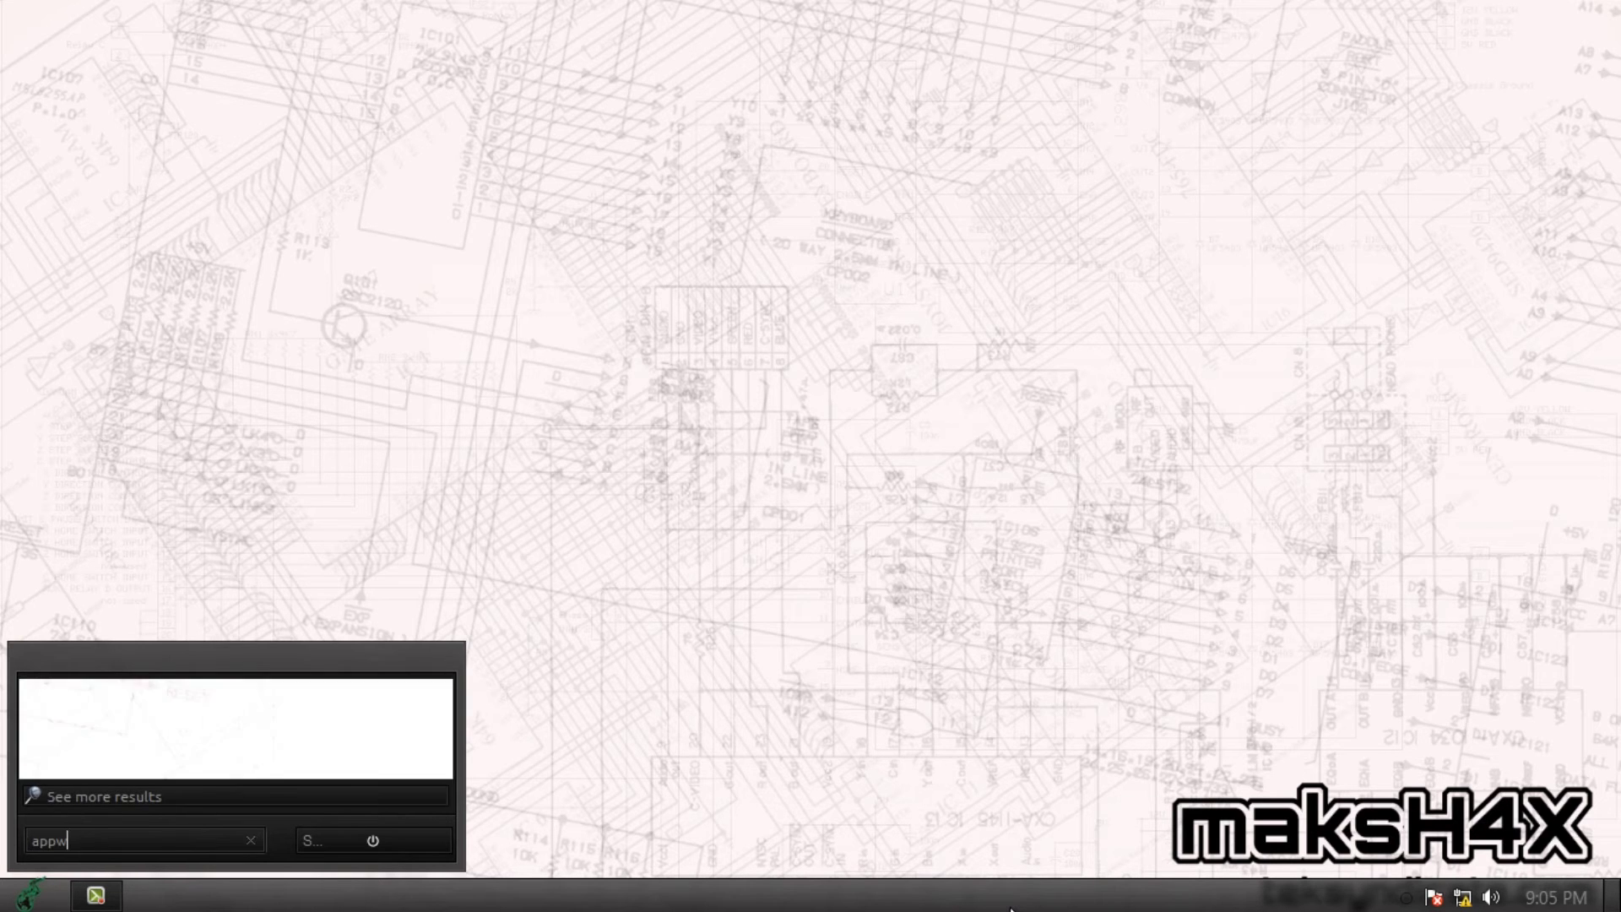
{"action": "type", "text": "z"}
{"action": "key", "text": "BackSpace"}
{"action": "type", "text": "iz.cpl"}
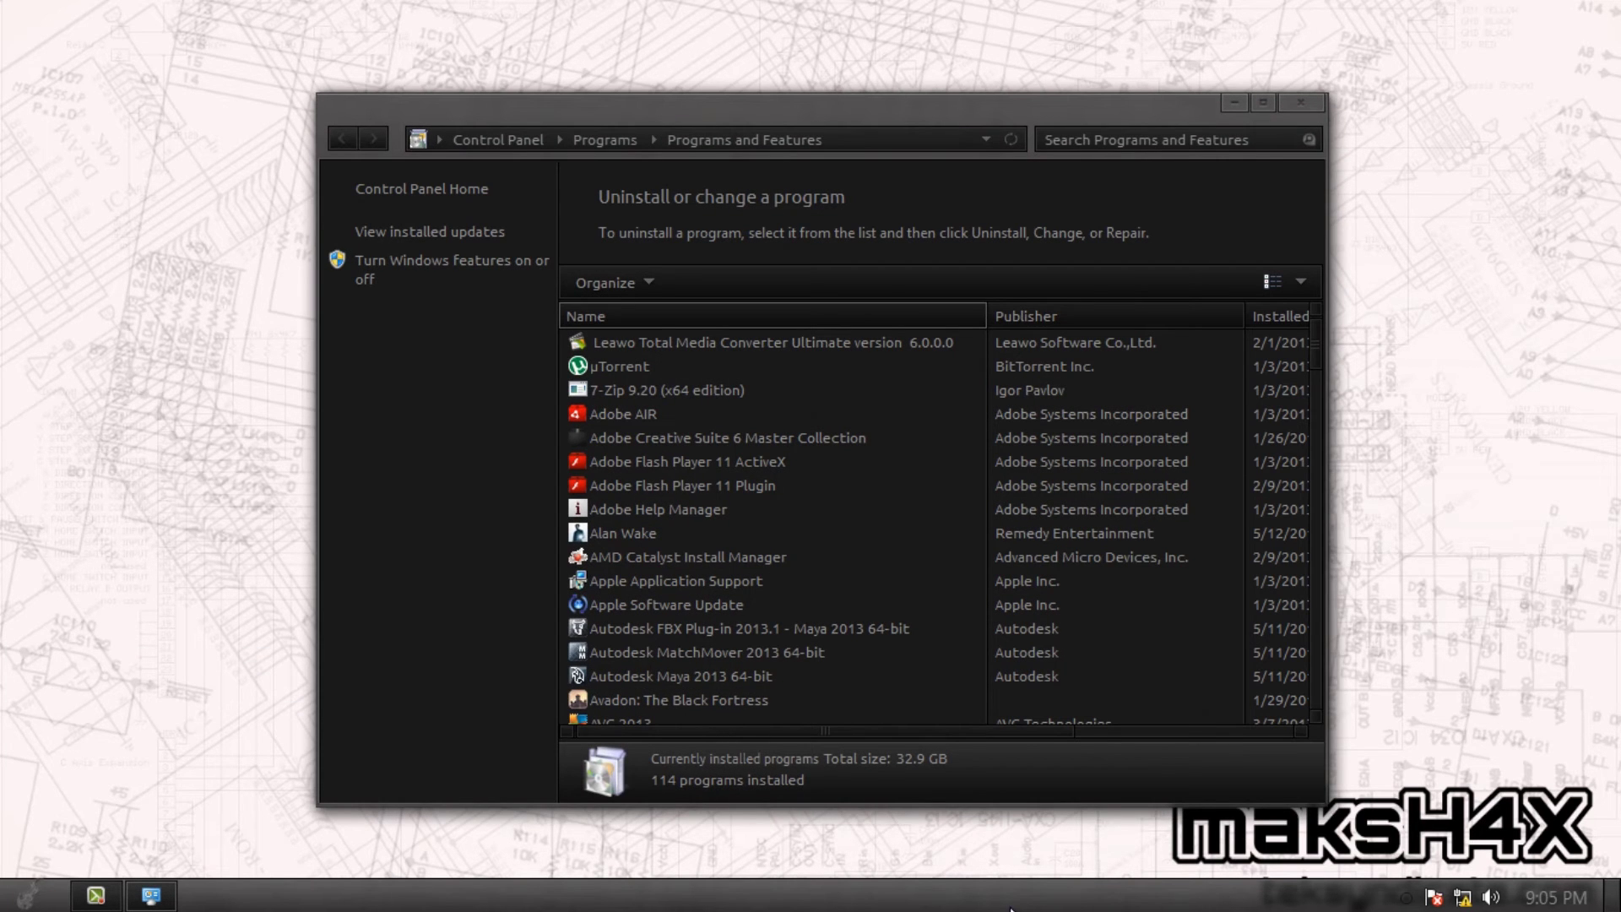
{"action": "left_click", "coordinate": [1264, 102]}
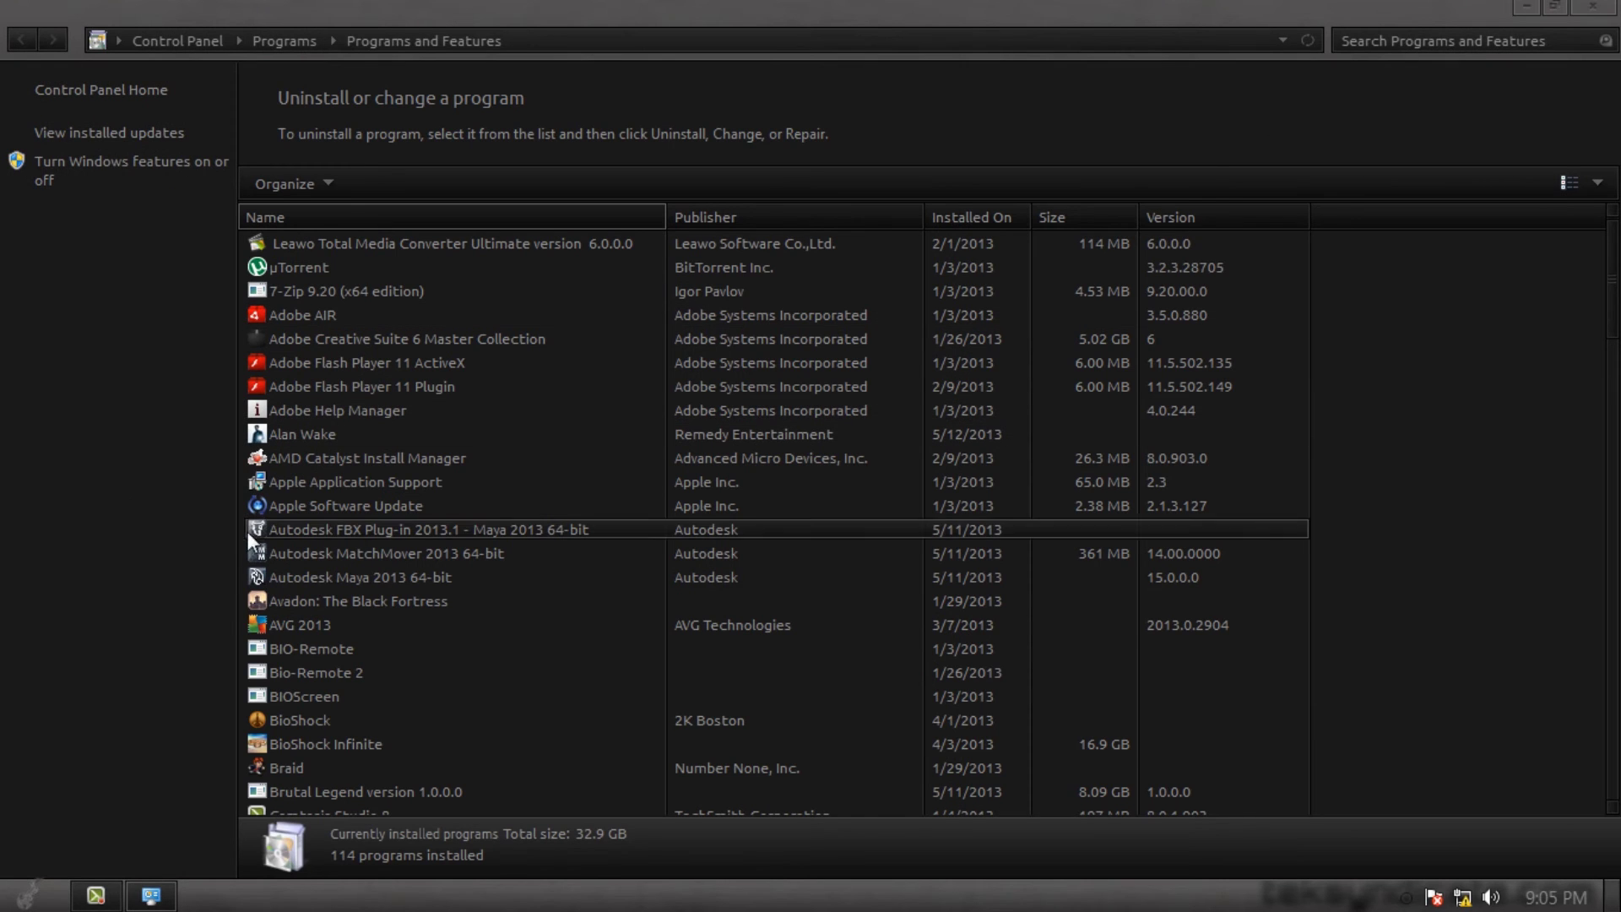
- Open 'Turn Windows features on or off' to show the feature list
{"action": "scroll", "coordinate": [422, 381], "scroll_direction": "down", "scroll_amount": 2}
{"action": "scroll", "coordinate": [1596, 228], "scroll_direction": "up", "scroll_amount": 2}
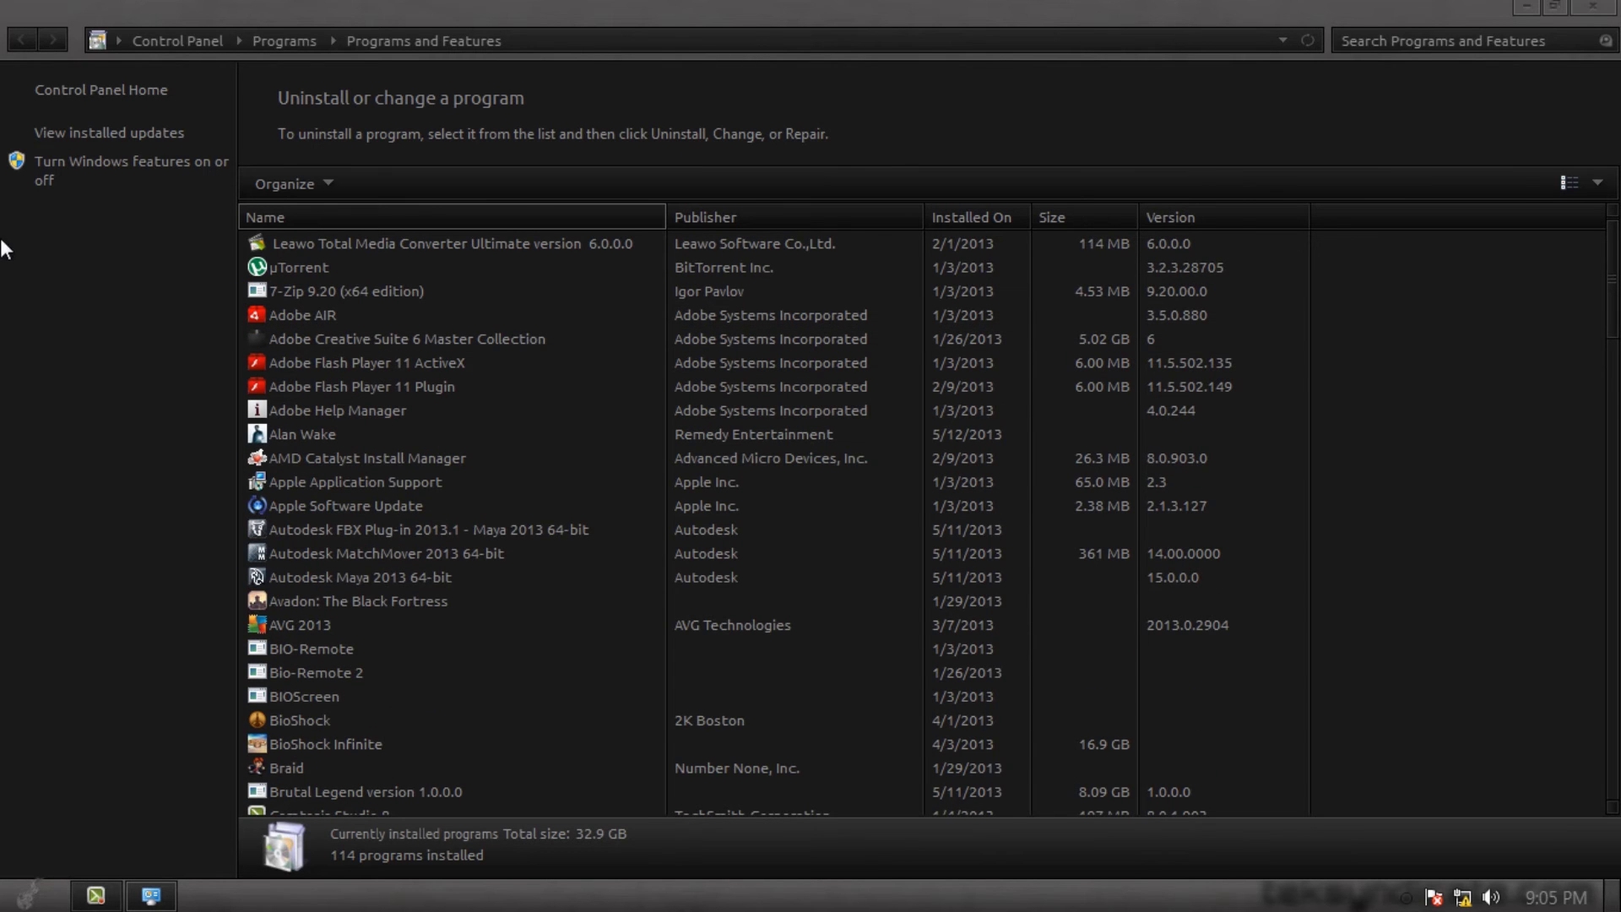
{"action": "left_click", "coordinate": [64, 171]}
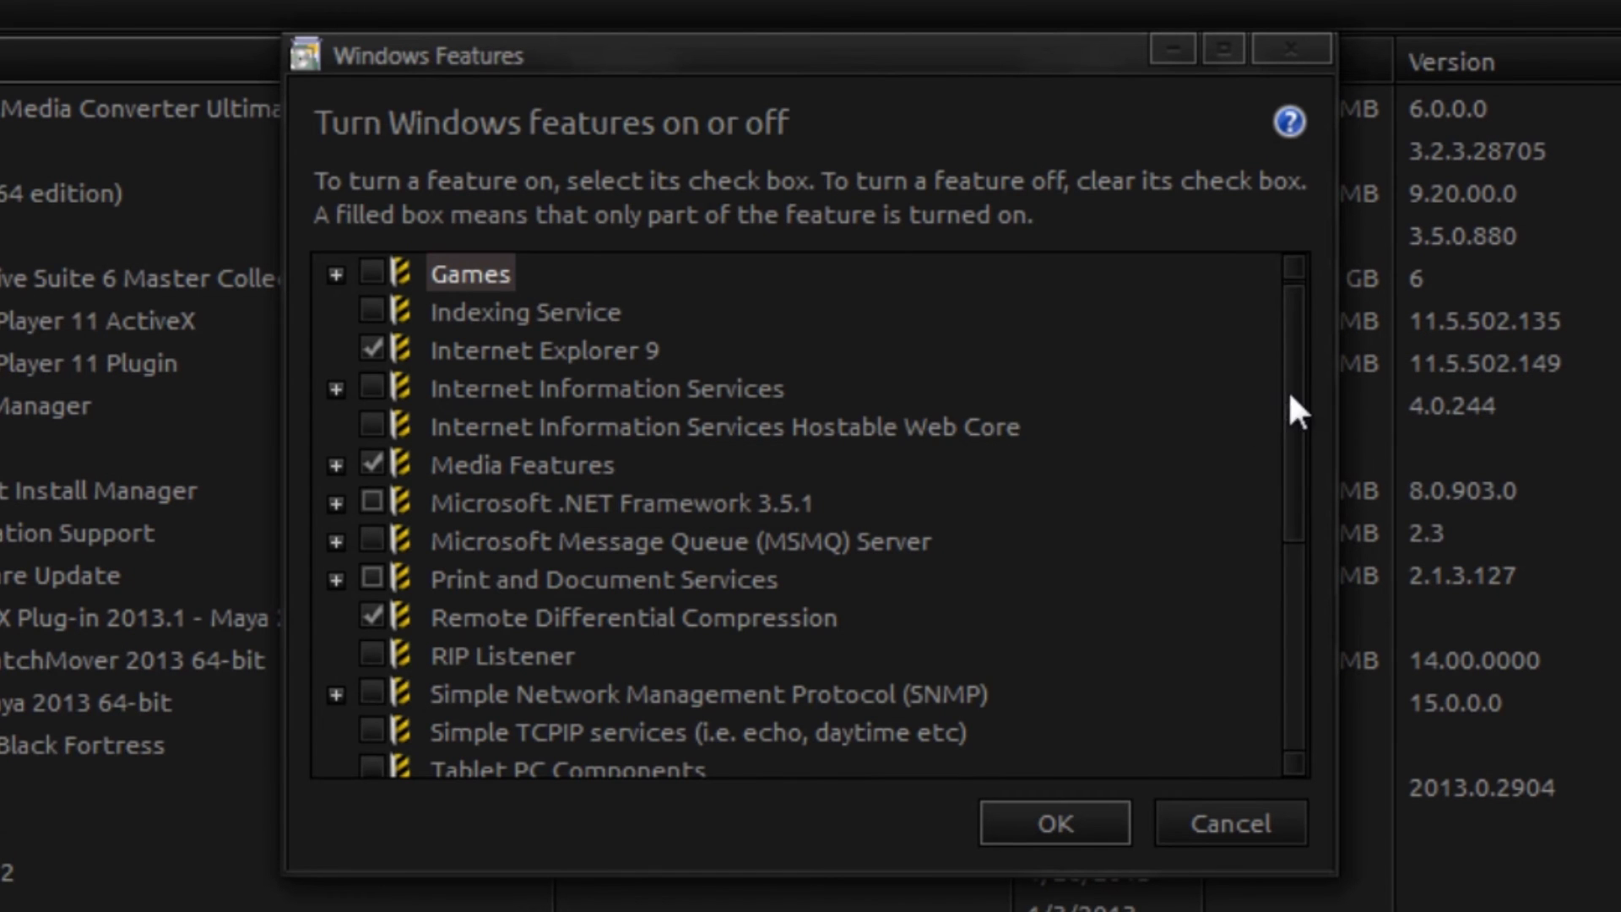
- Confirm Windows Features with Tablet PC Components unchecked, then close Programs and Features
{"action": "left_click_drag", "start_coordinate": [1290, 396], "coordinate": [1311, 522]}
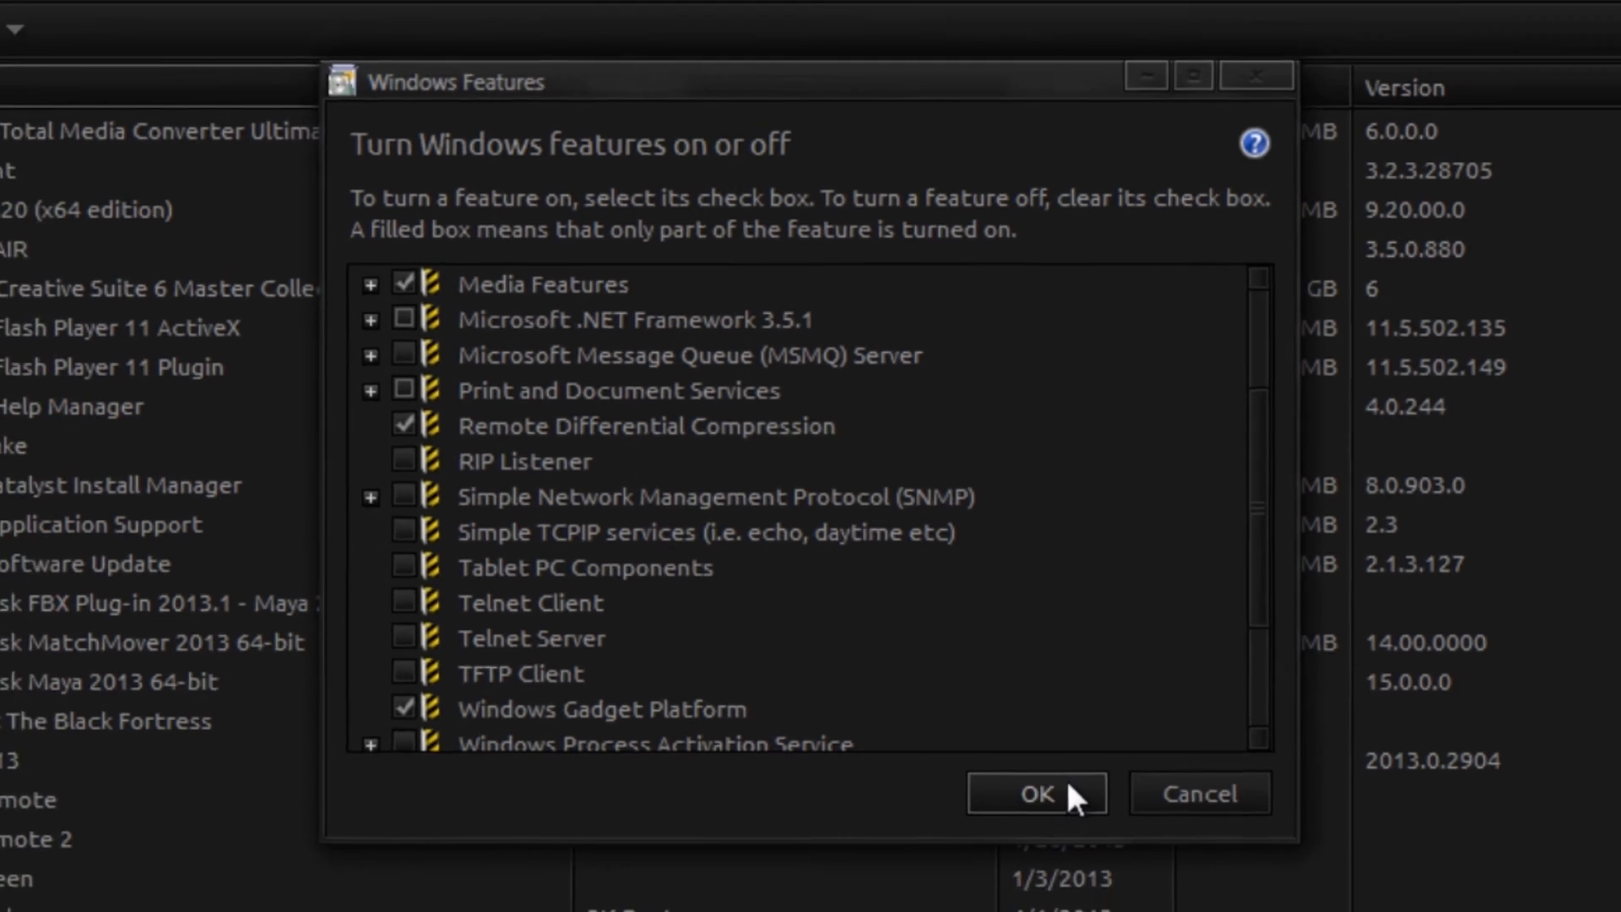
{"action": "left_click", "coordinate": [1068, 822]}
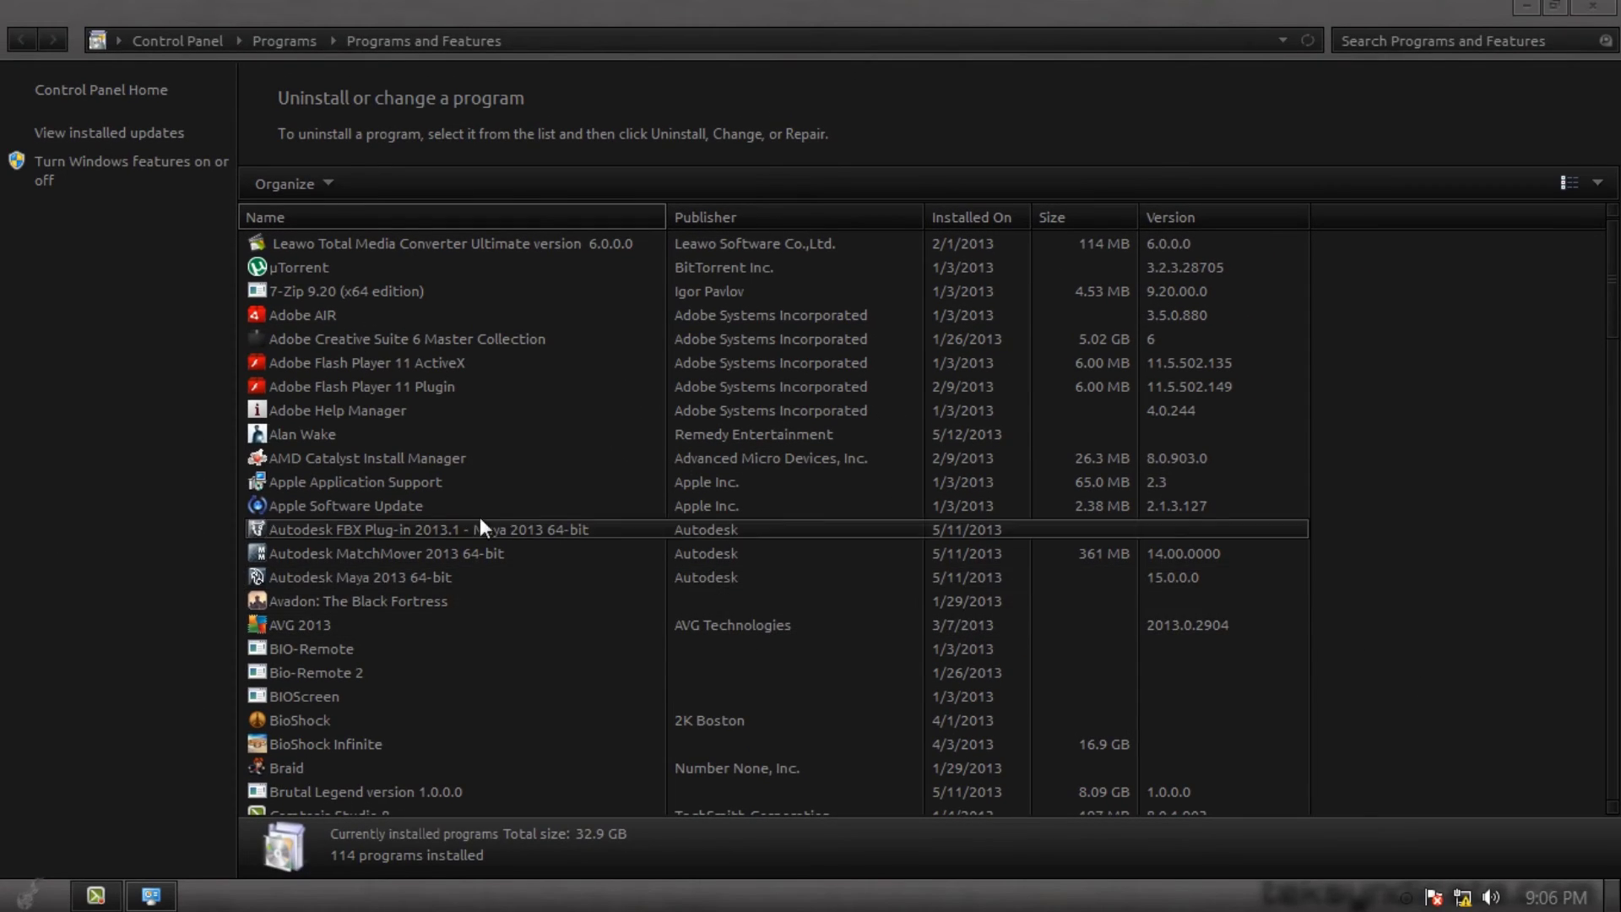
{"action": "left_click", "coordinate": [1588, 8]}
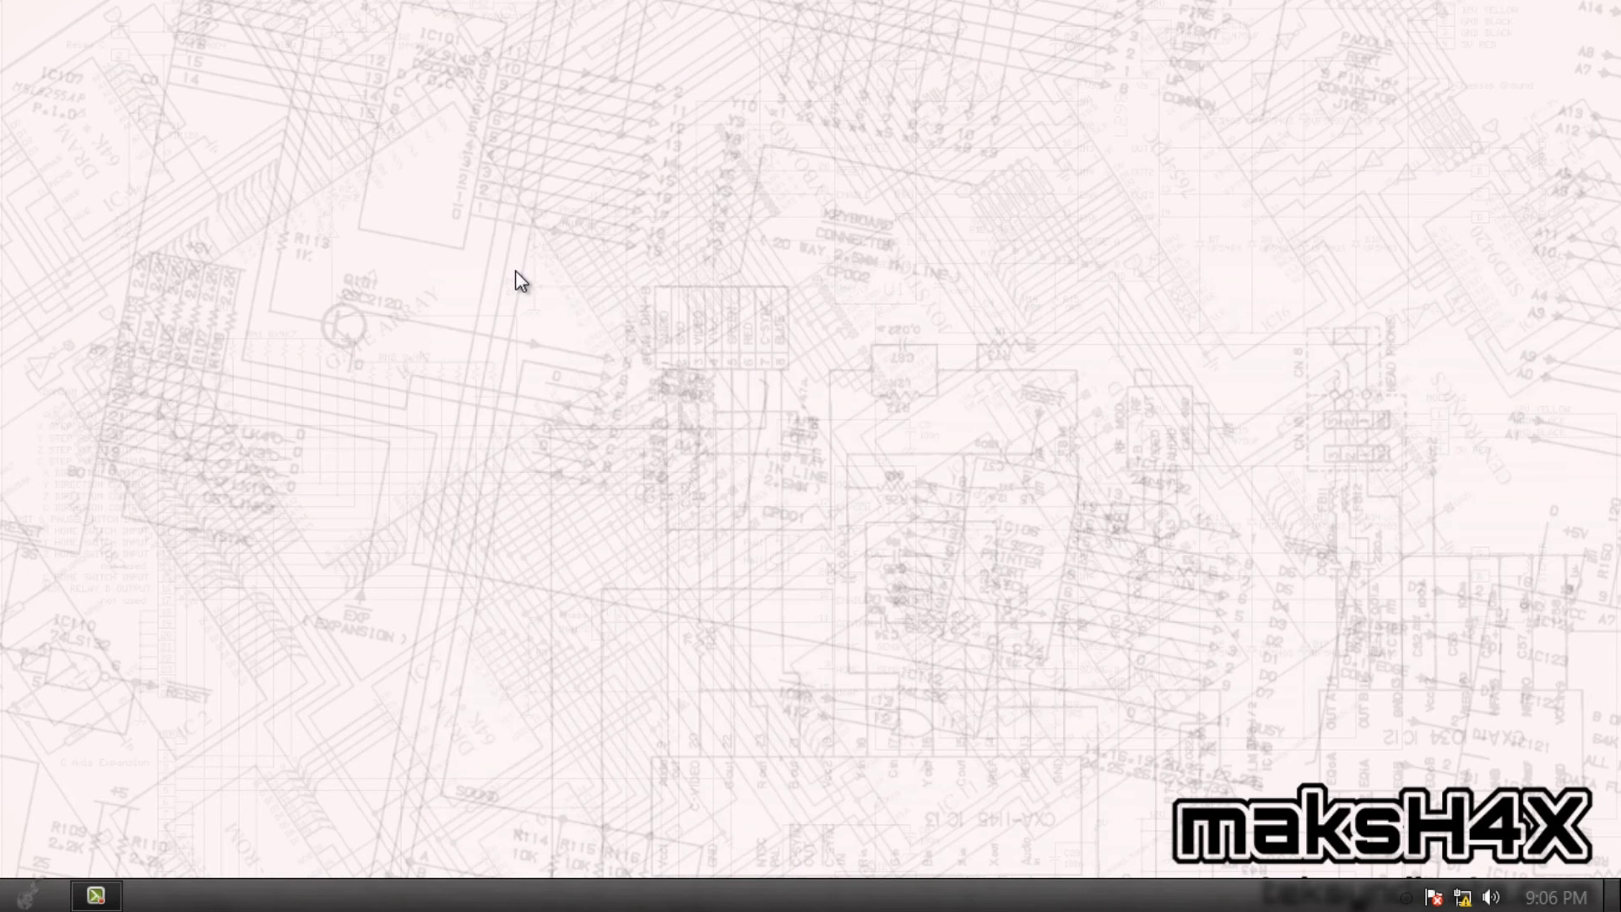